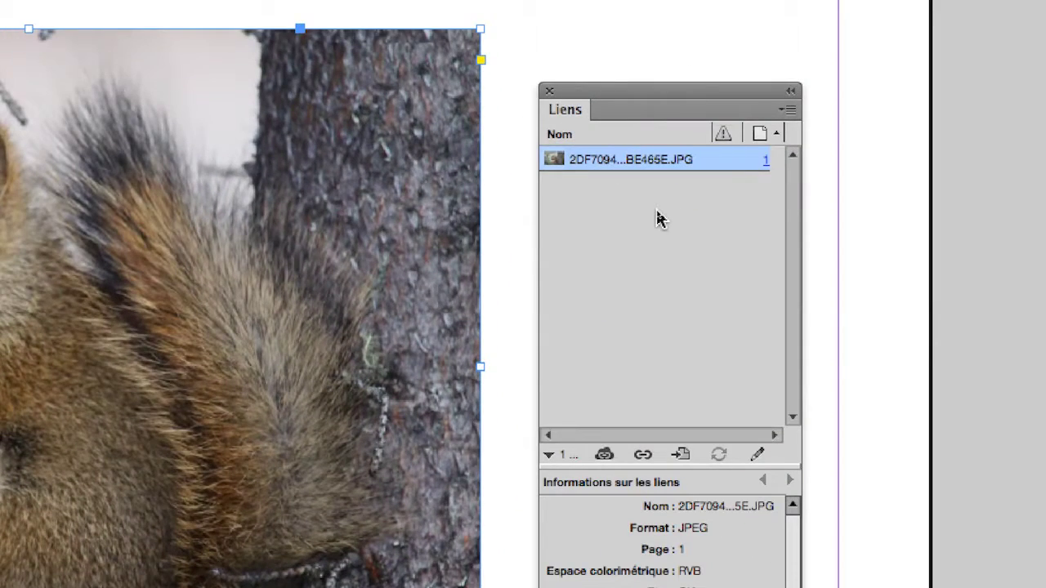
Open the linked squirrel JPG from InDesign in Adobe Photoshop CC 2015 for editing, and switch to Photoshop
click(657, 214)
click(657, 200)
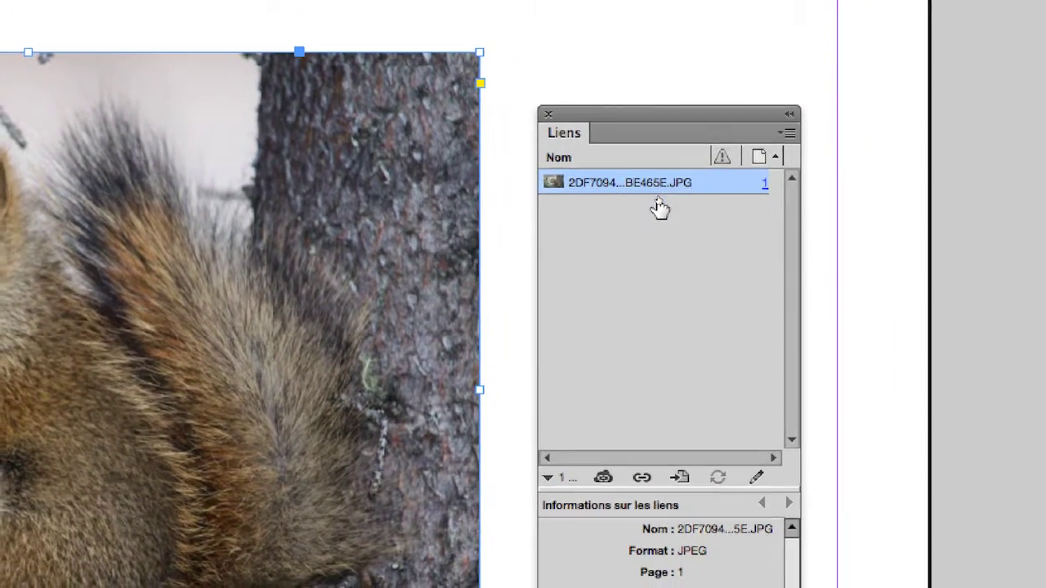
click(658, 210)
click(658, 196)
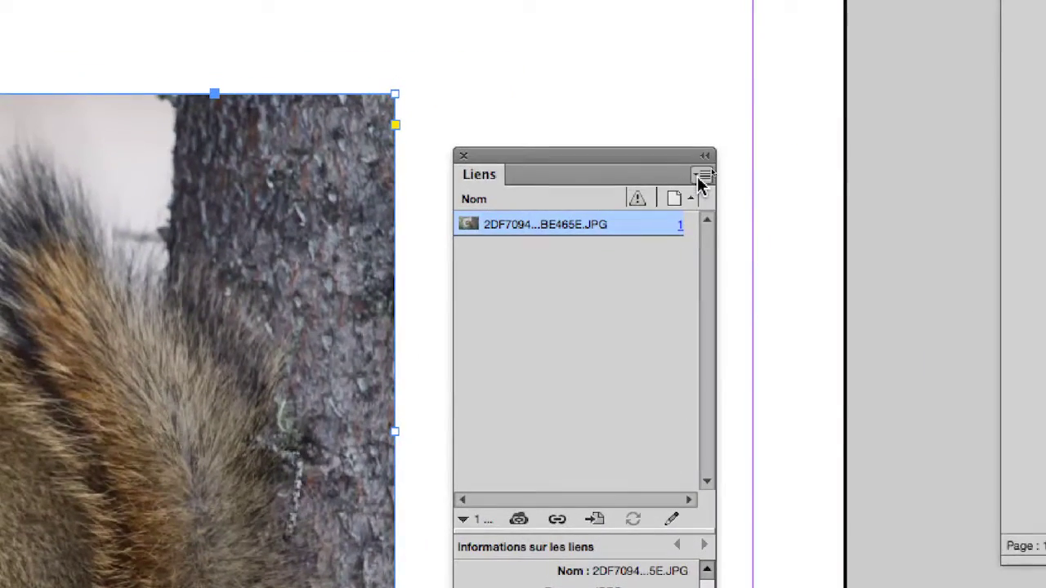
click(801, 141)
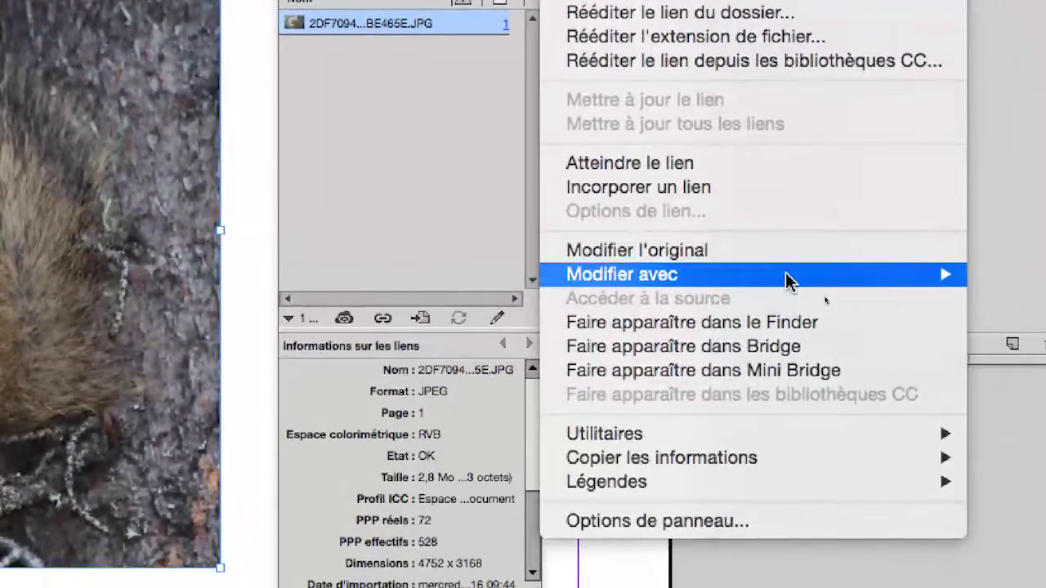
mouse_move(786, 276)
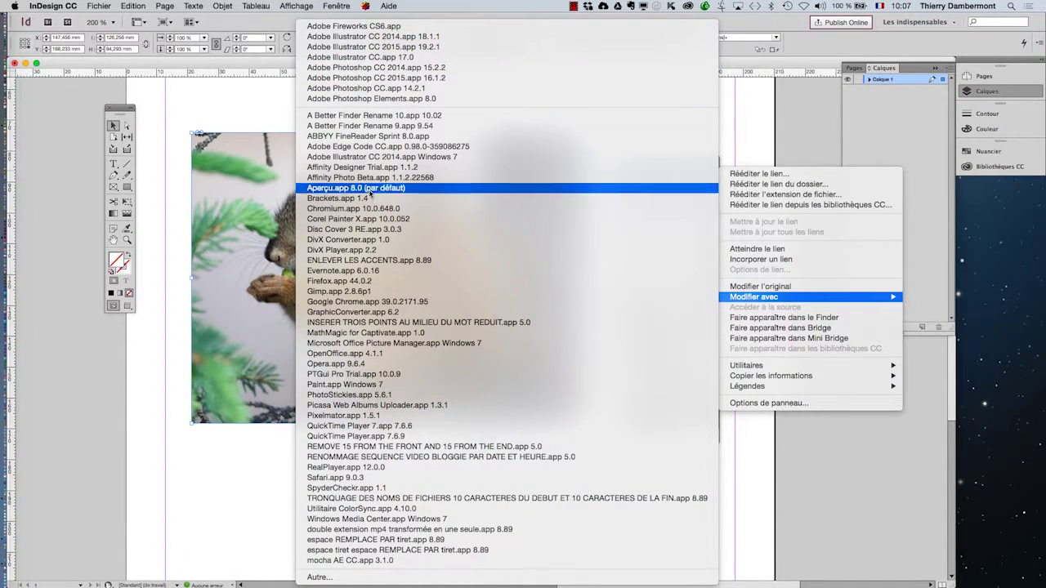
click(359, 78)
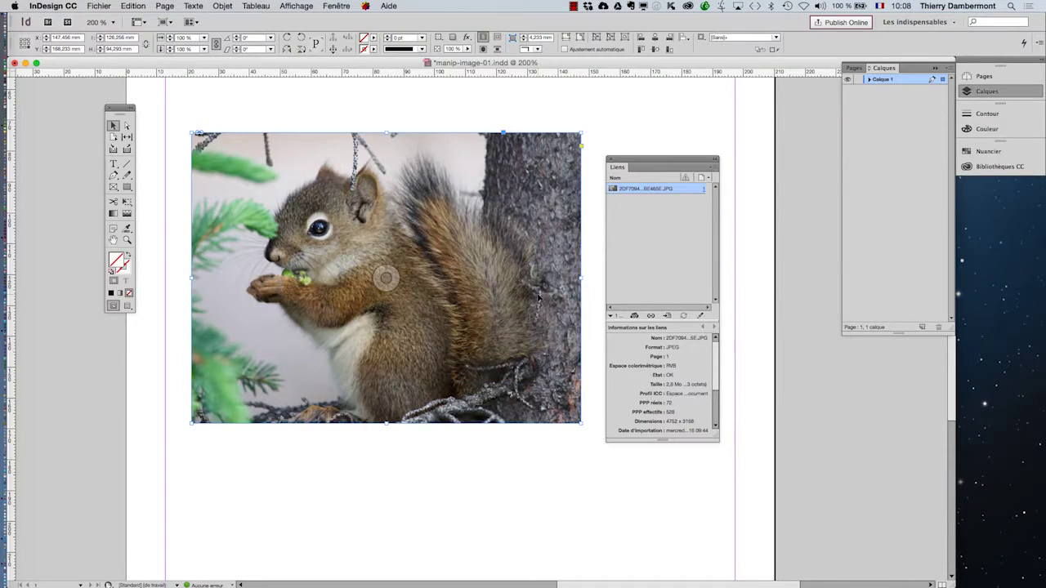
key(super+Tab)
click(438, 311)
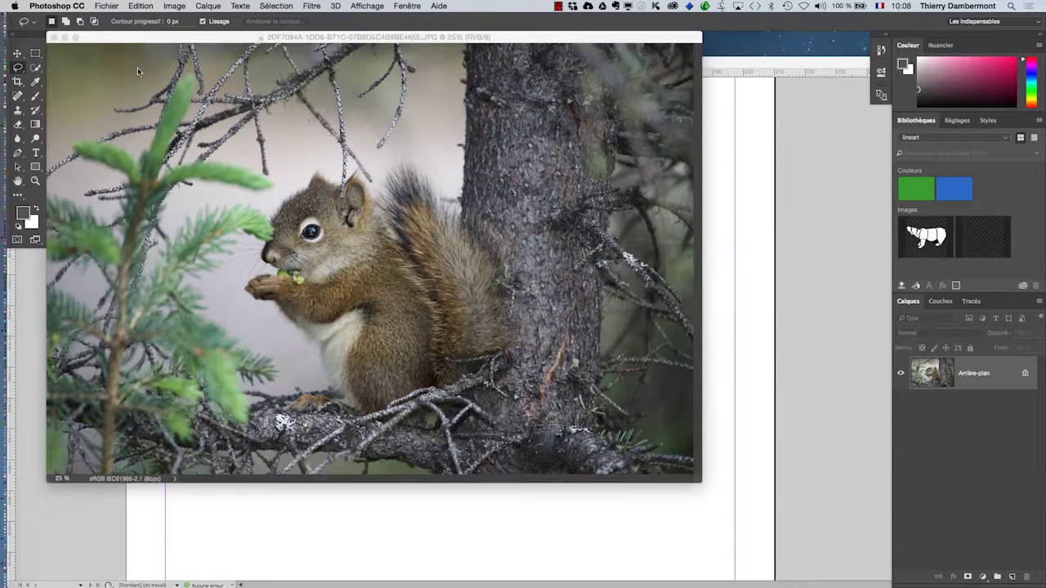
Close the squirrel image in Photoshop, return to InDesign and deselect the placed picture
click(53, 42)
click(494, 68)
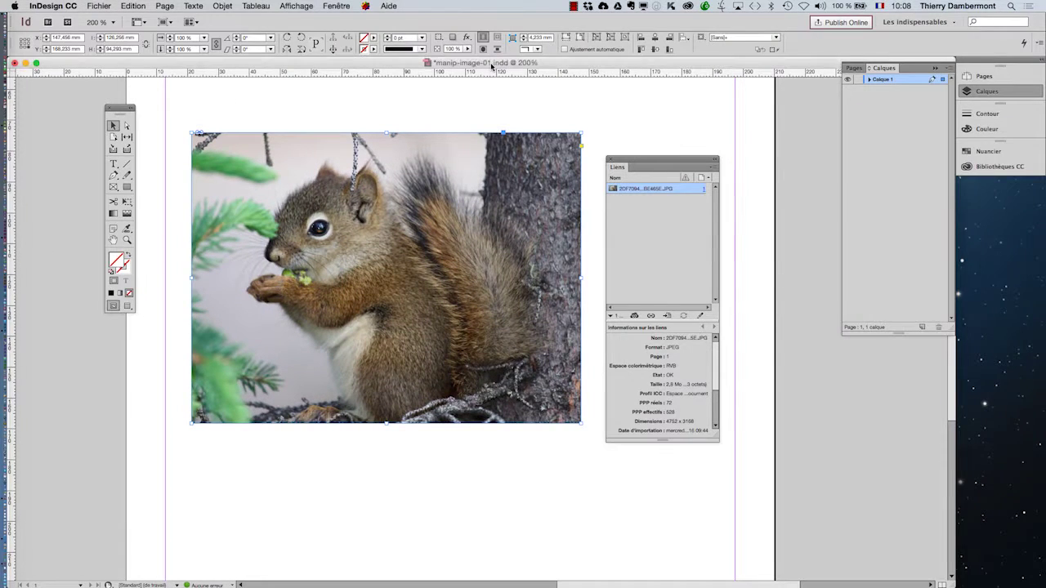
click(596, 193)
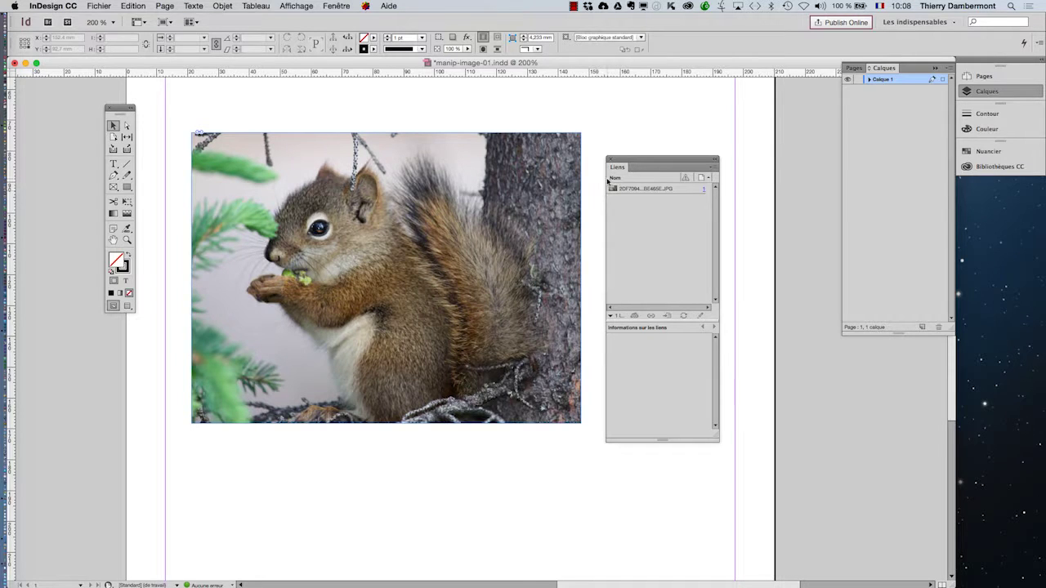
Switch to Photoshop and set the interface color theme to light gray in the Interface preferences
key(super+Tab)
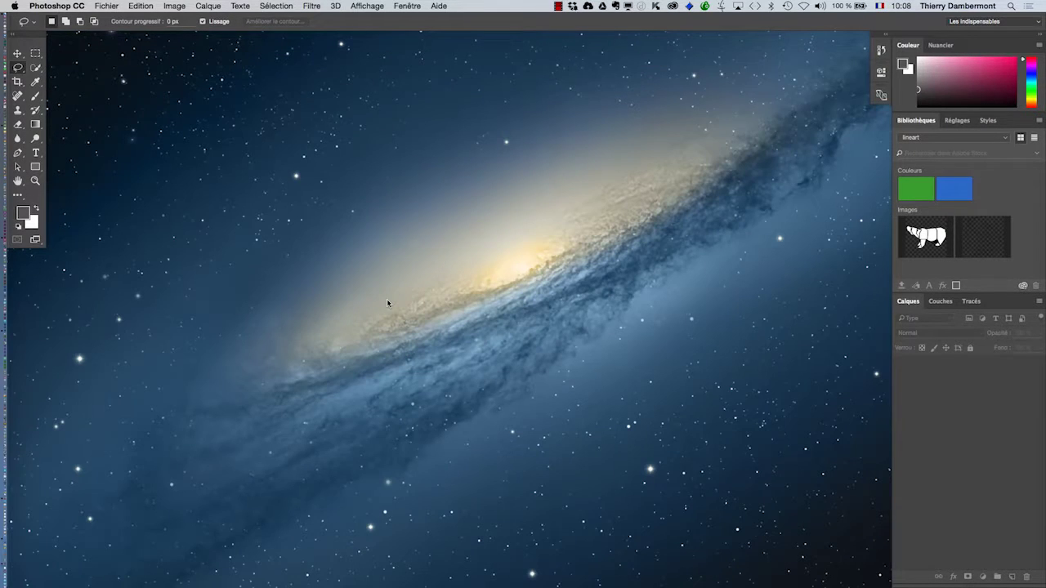
click(40, 7)
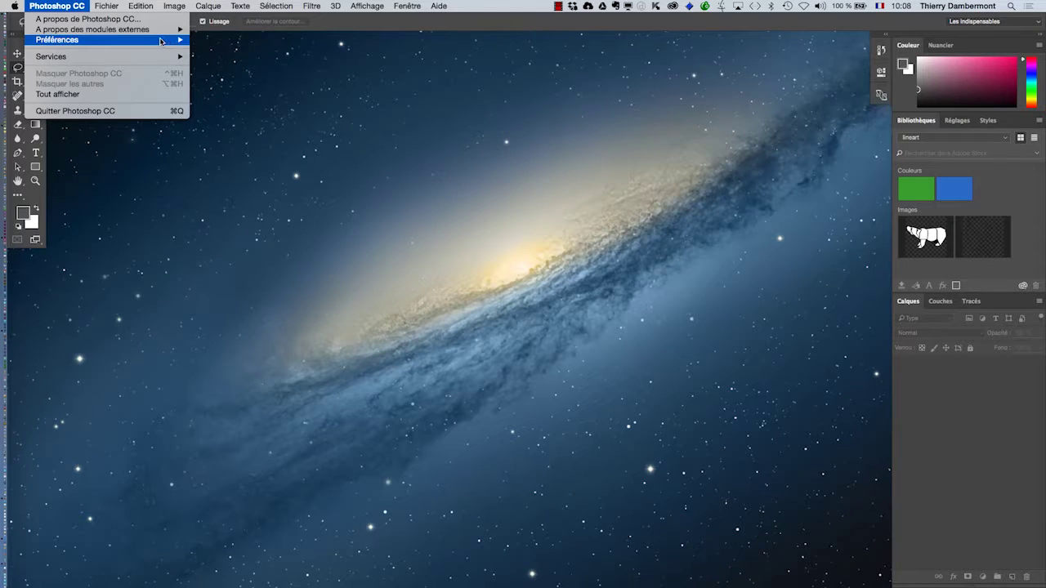
mouse_move(163, 41)
click(215, 55)
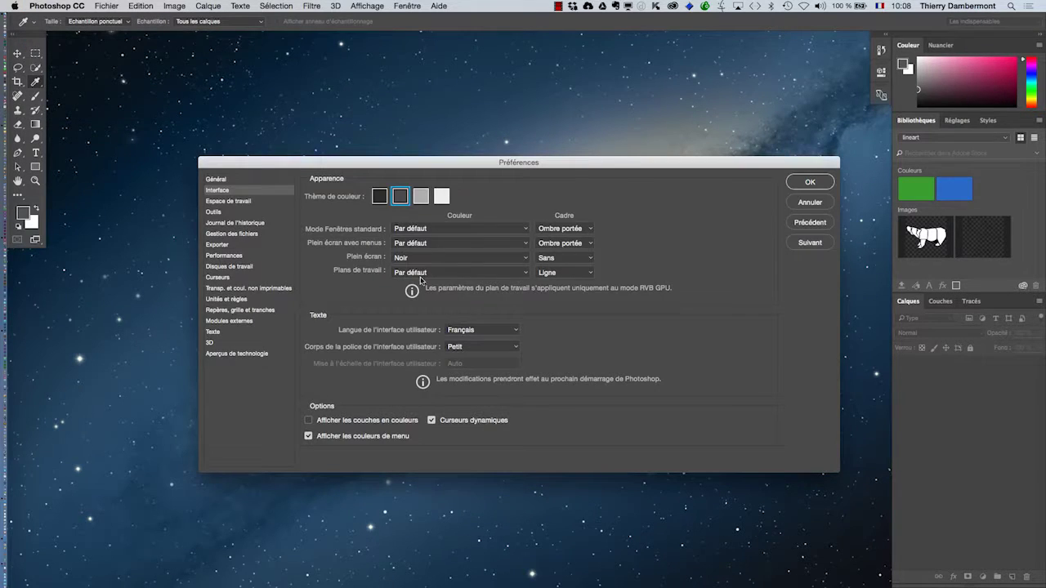
click(436, 199)
click(425, 199)
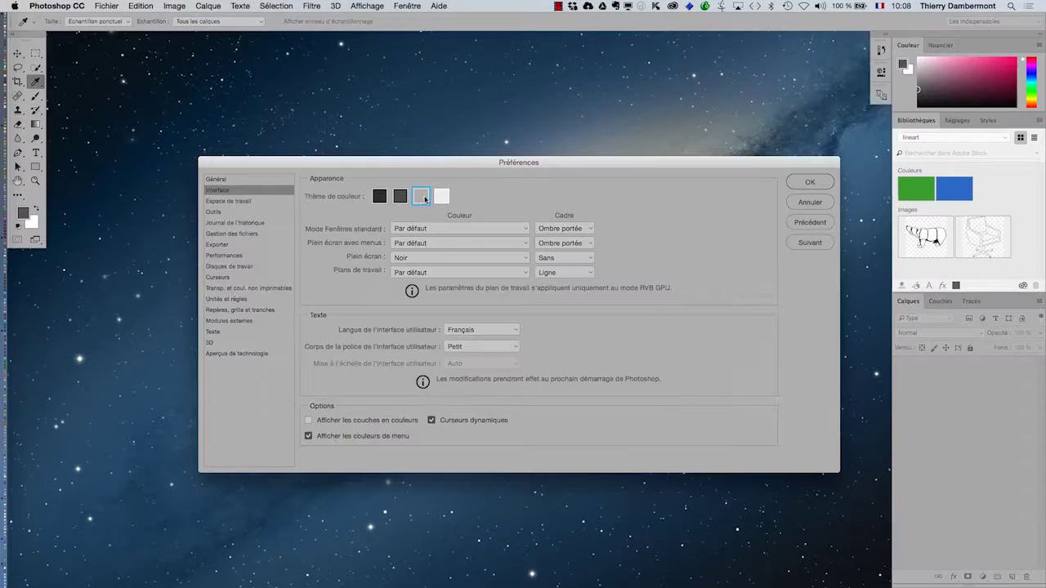
click(825, 183)
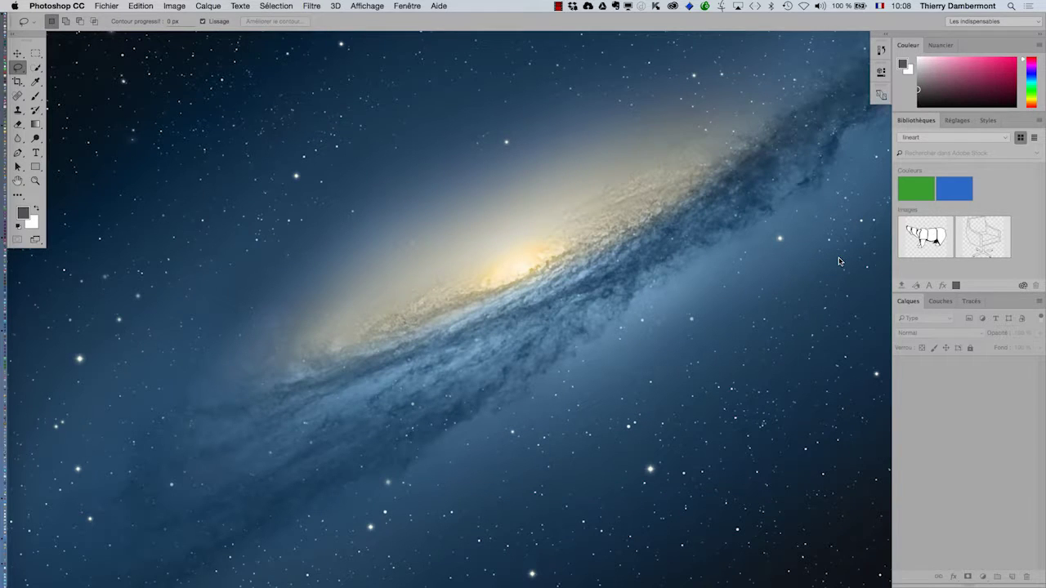
Undock the Tools panel and place it as a floating panel slightly away from the workspace edge
key(super+Tab)
key(super+Tab)
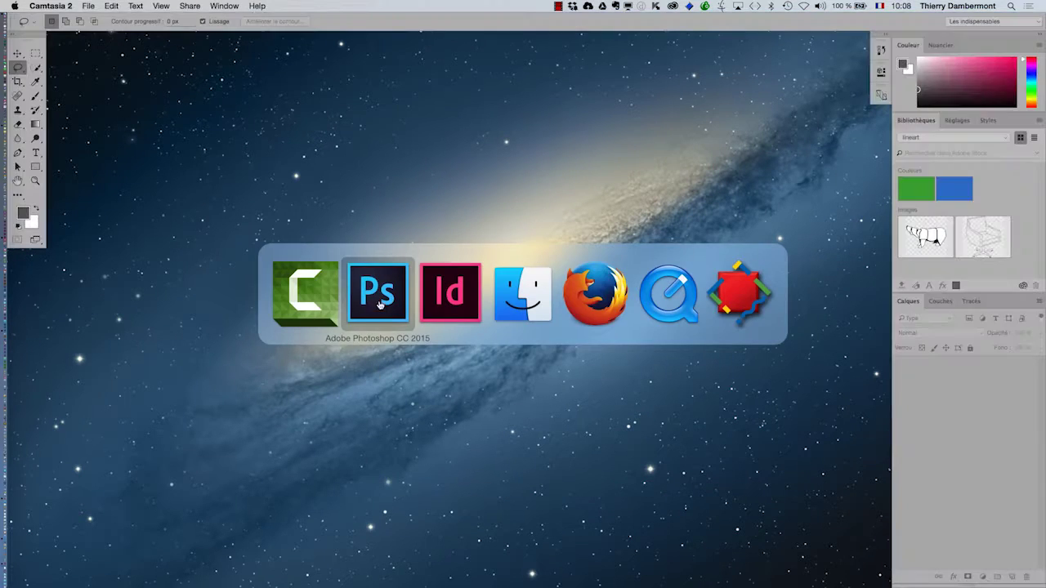
drag(27, 33, 43, 50)
Start opening a file and browse to the squir folder inside IDB3J-fev2016
click(106, 6)
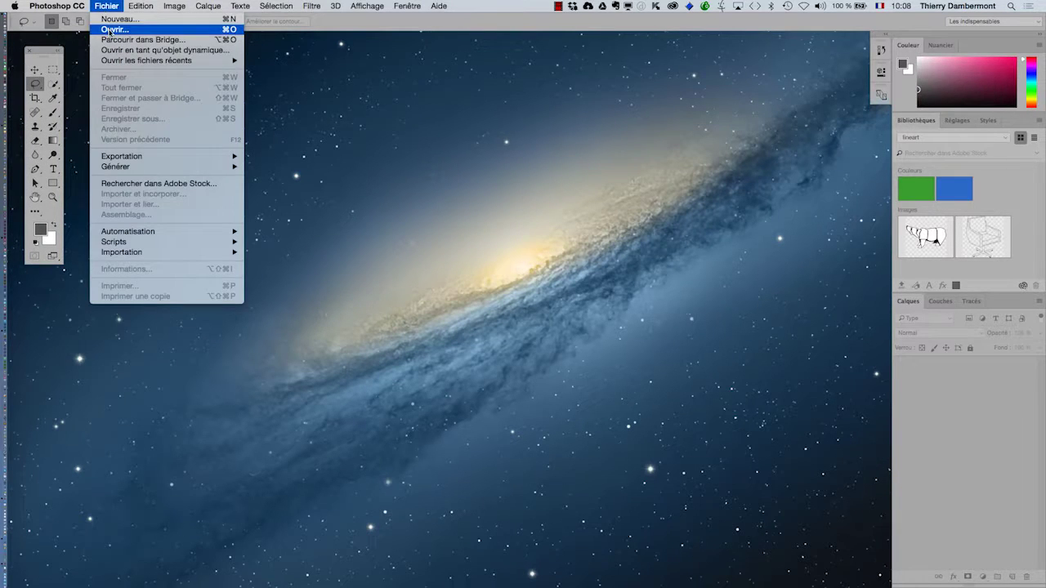
key(Escape)
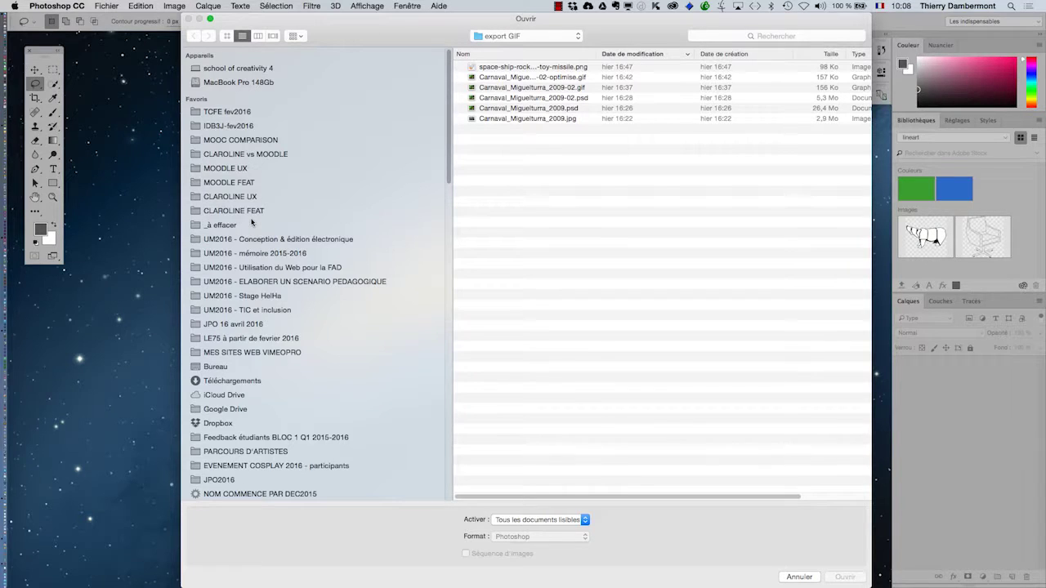
click(229, 112)
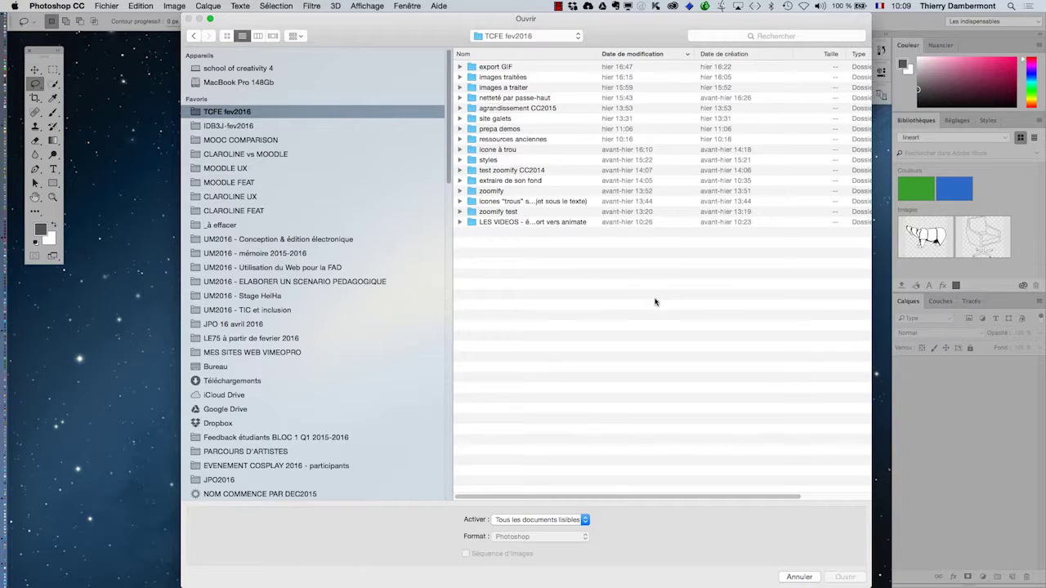
click(243, 128)
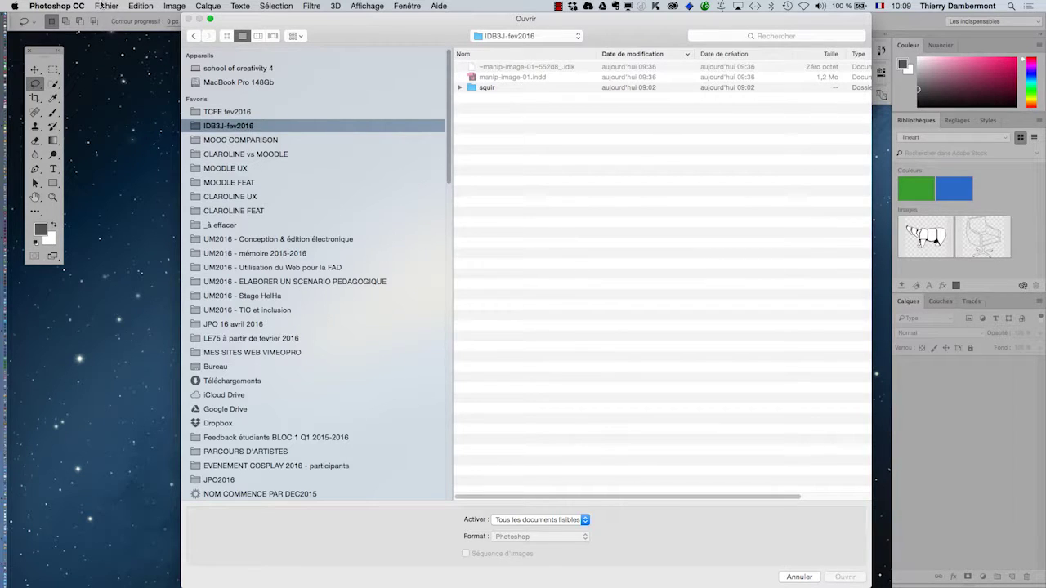
double_click(506, 91)
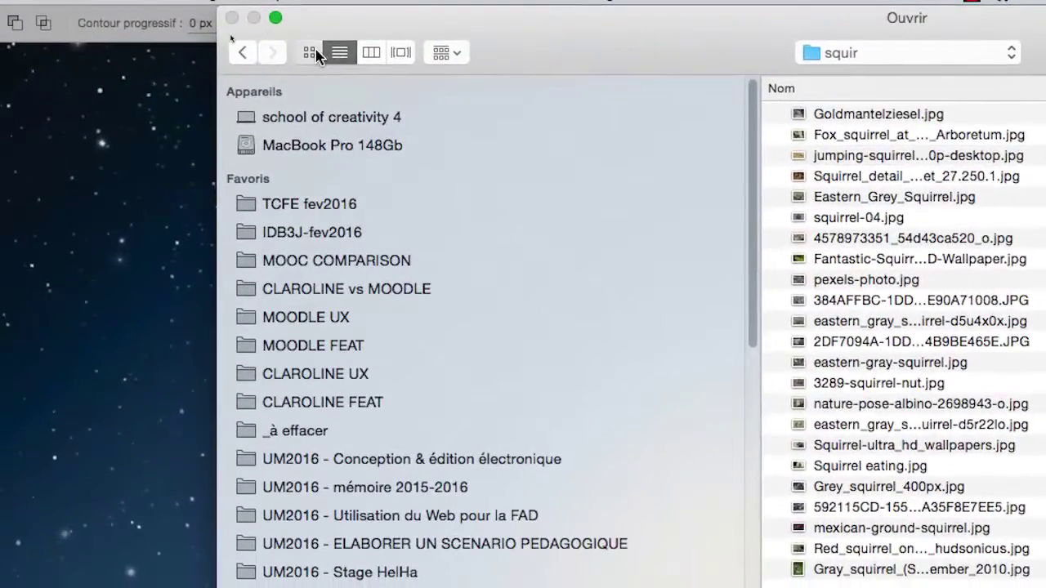
Sort the file list by name and open the image 2DF7094A-1DD8-B71C-07B9D5C4B9BE465E.JPG
click(313, 52)
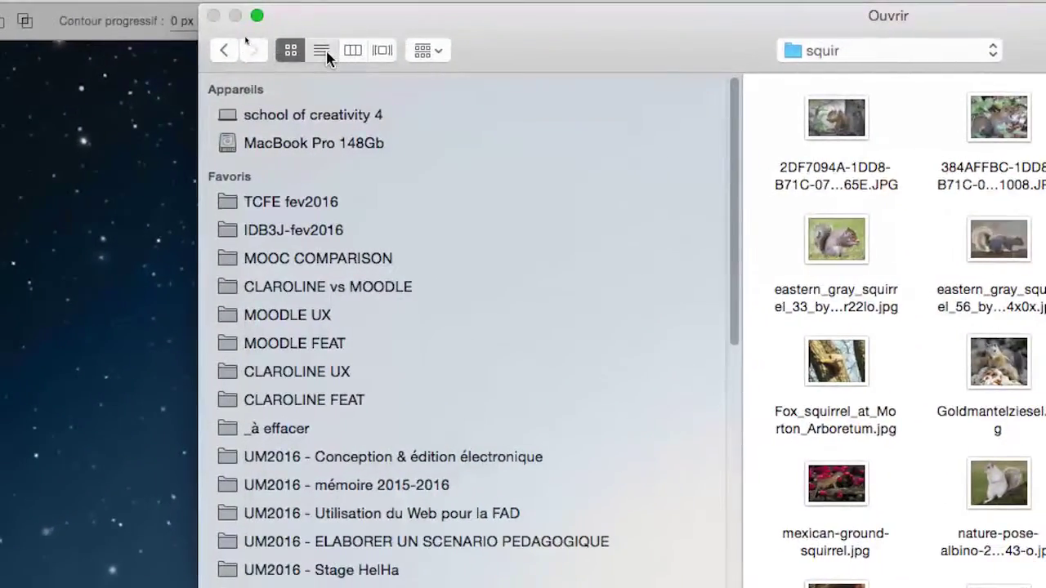
click(322, 50)
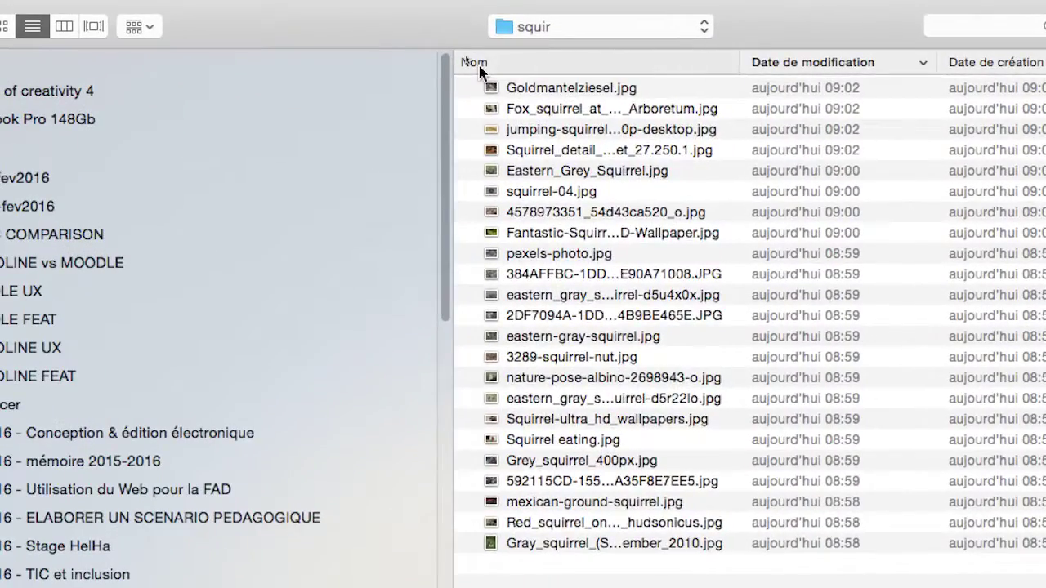
click(480, 66)
click(521, 96)
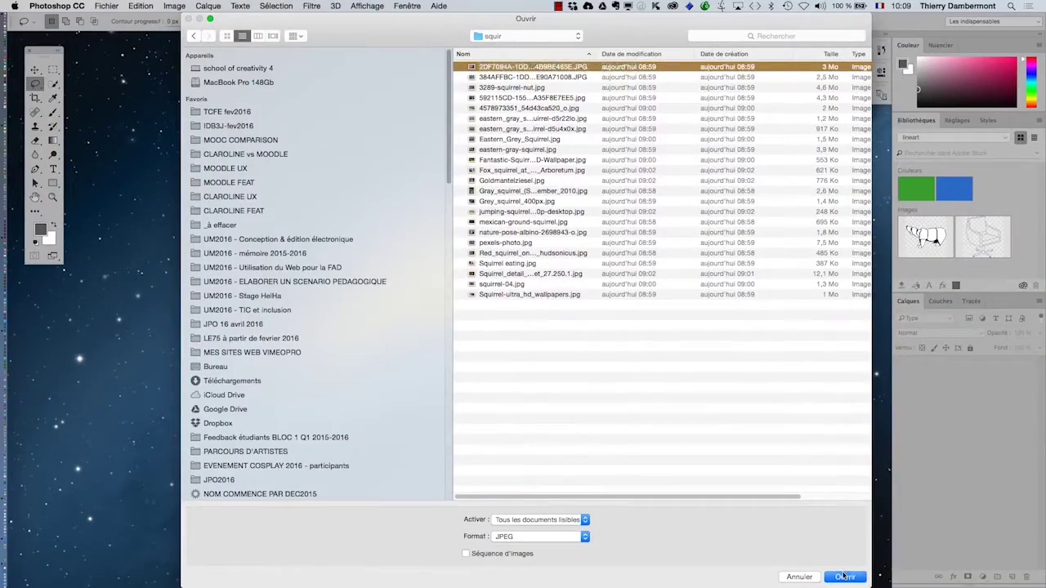
click(844, 577)
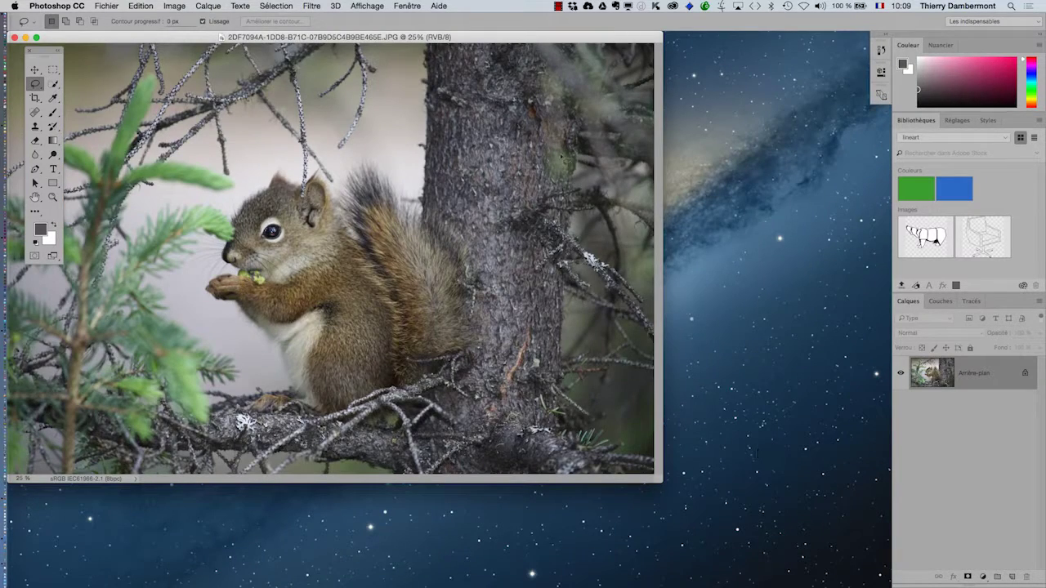
Show the squirrel image in full screen mode with menus and position it clear of the panels
drag(533, 38, 642, 73)
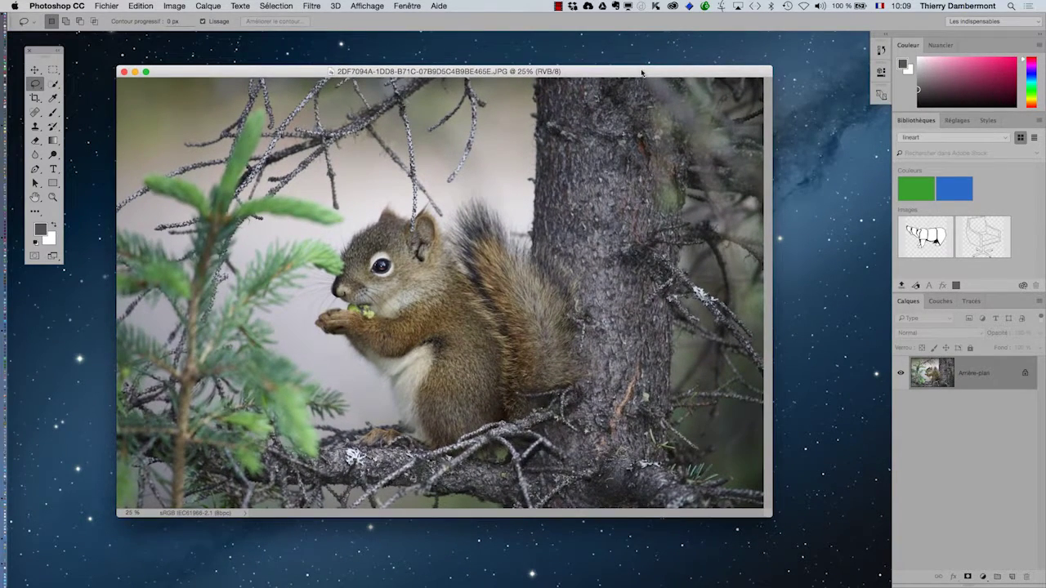
drag(396, 75, 369, 61)
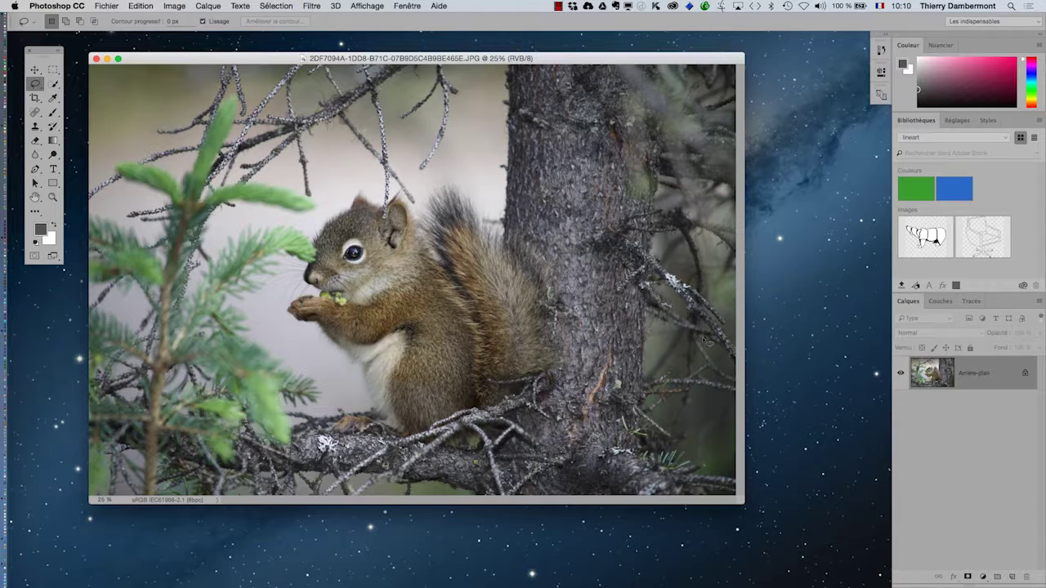
key(f)
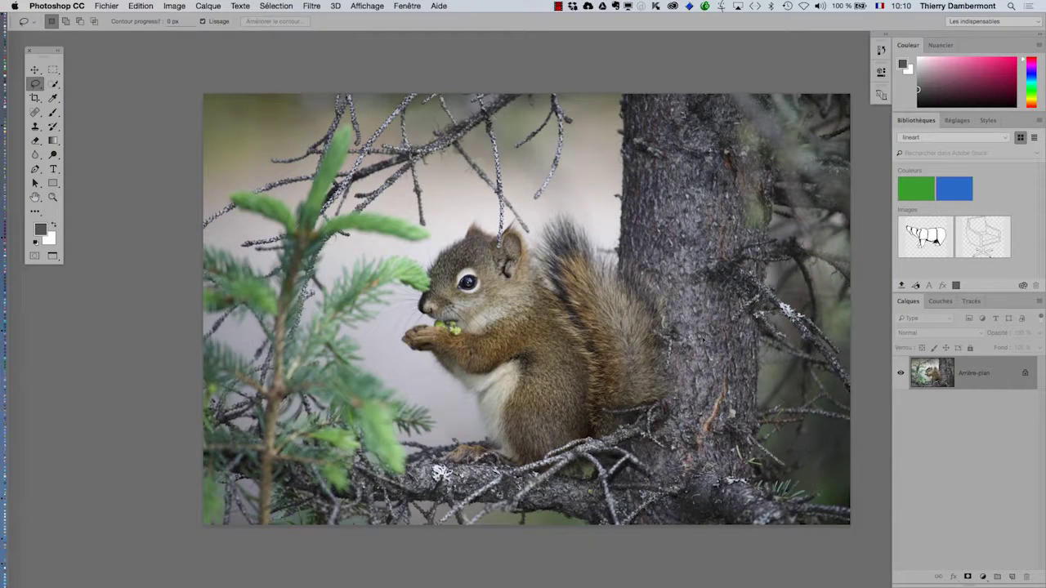
drag(632, 320, 532, 296)
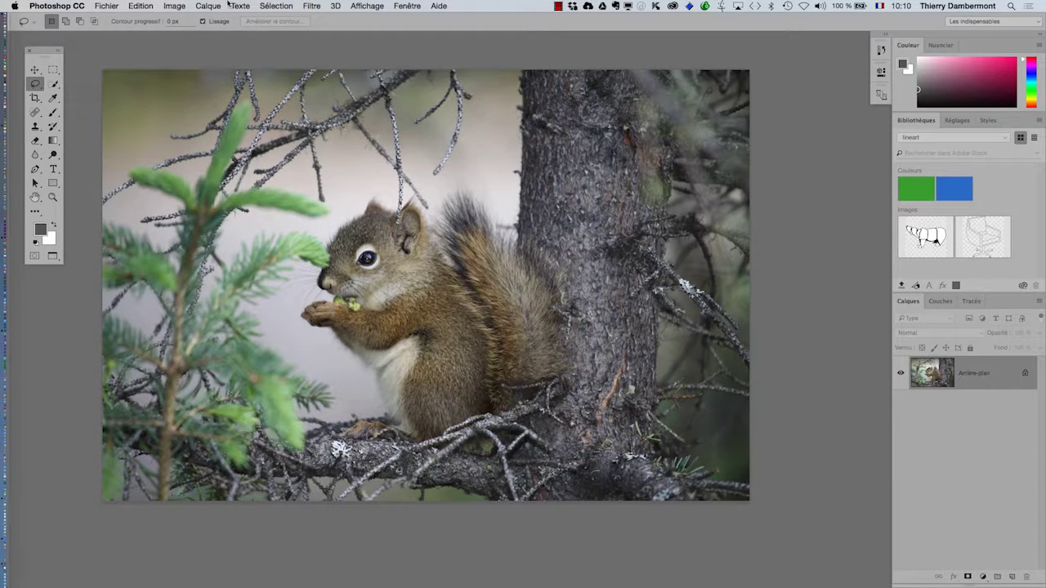
click(180, 6)
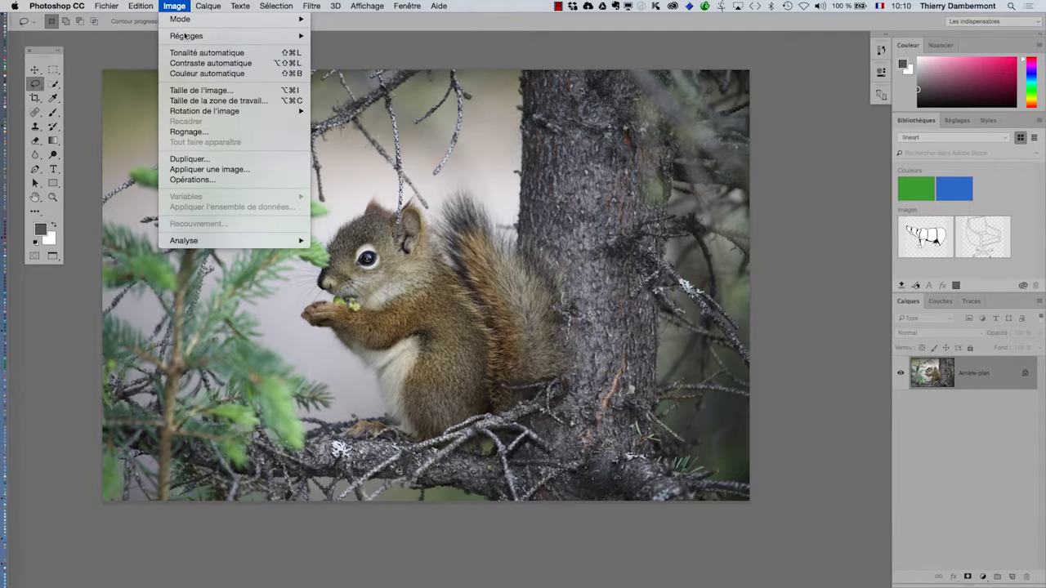
mouse_move(186, 37)
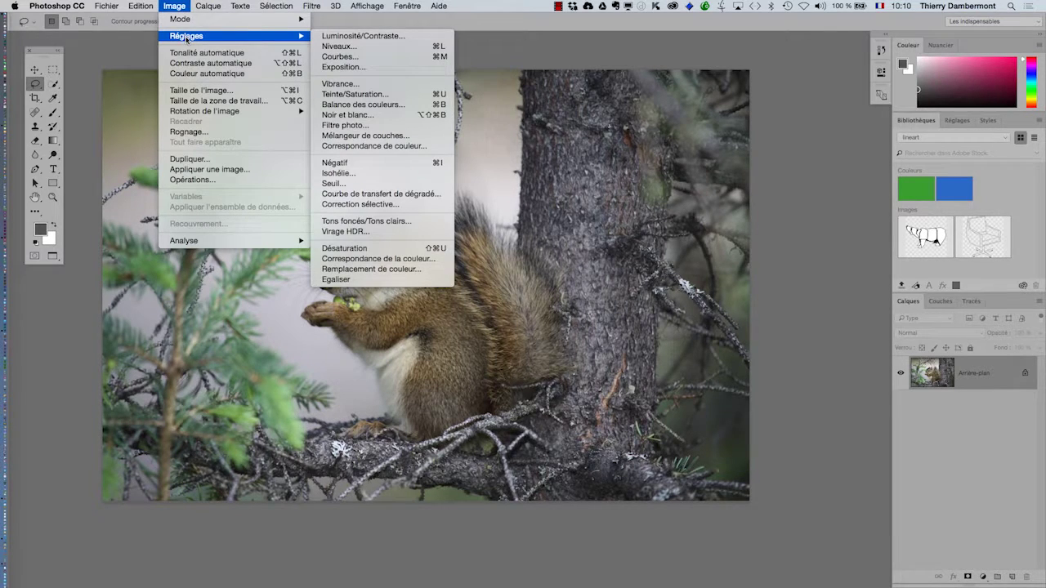
mouse_move(208, 9)
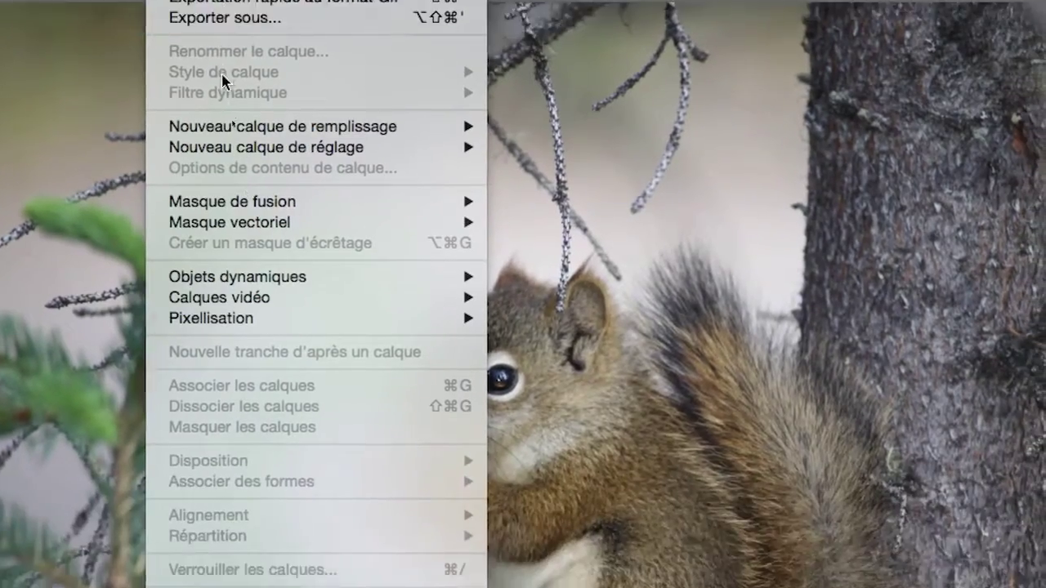
mouse_move(237, 144)
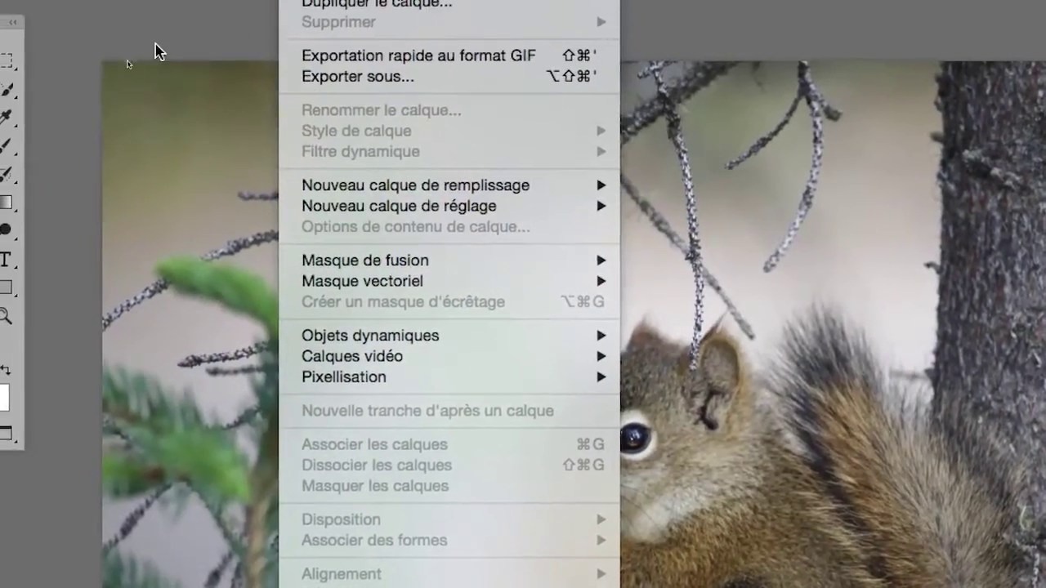
click(154, 43)
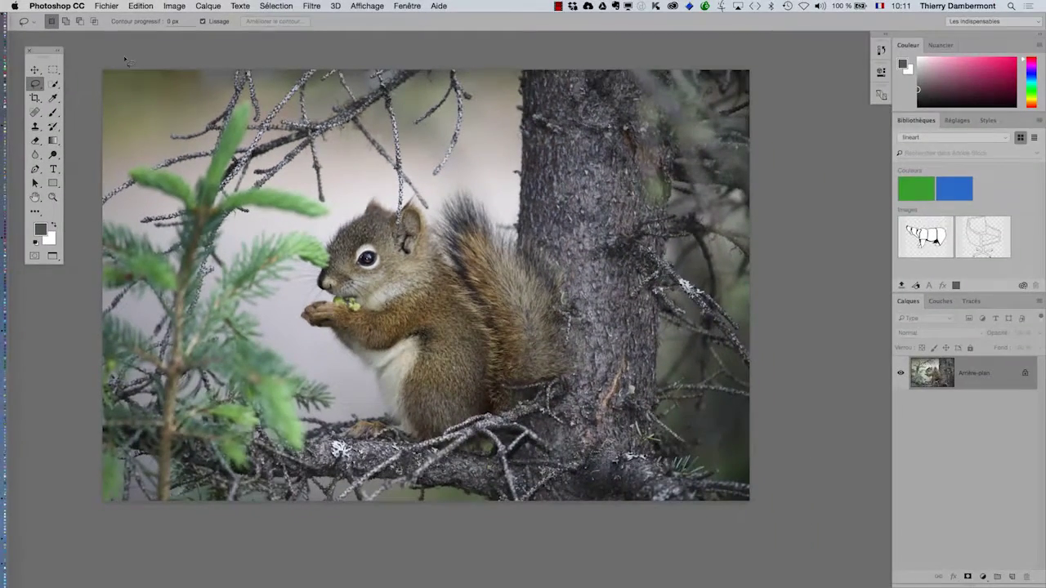
Open the Curves adjustment, place its dialog clear of the squirrel and activate the gray-point eyedropper
click(176, 6)
mouse_move(183, 37)
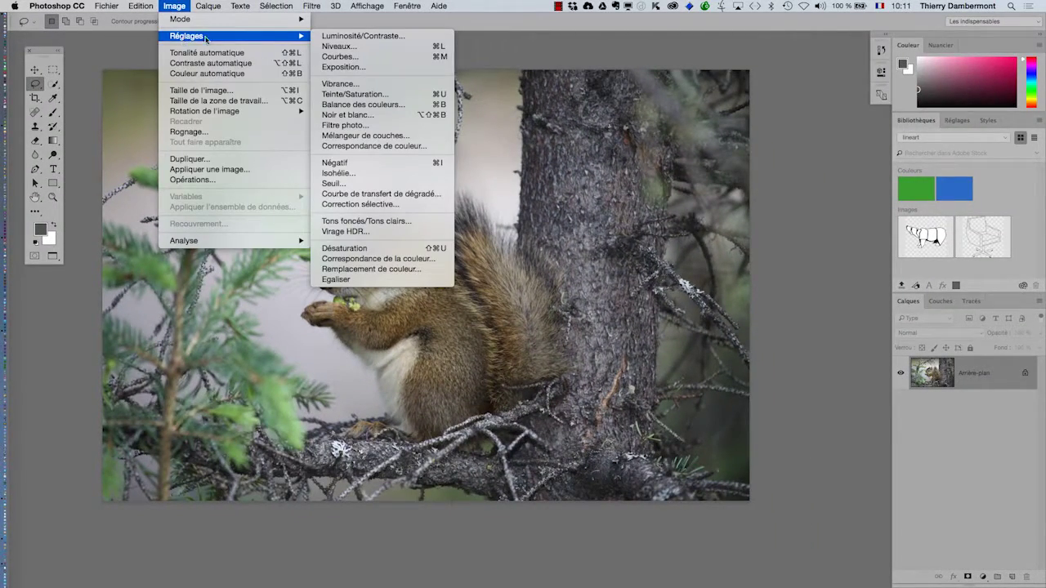
click(375, 58)
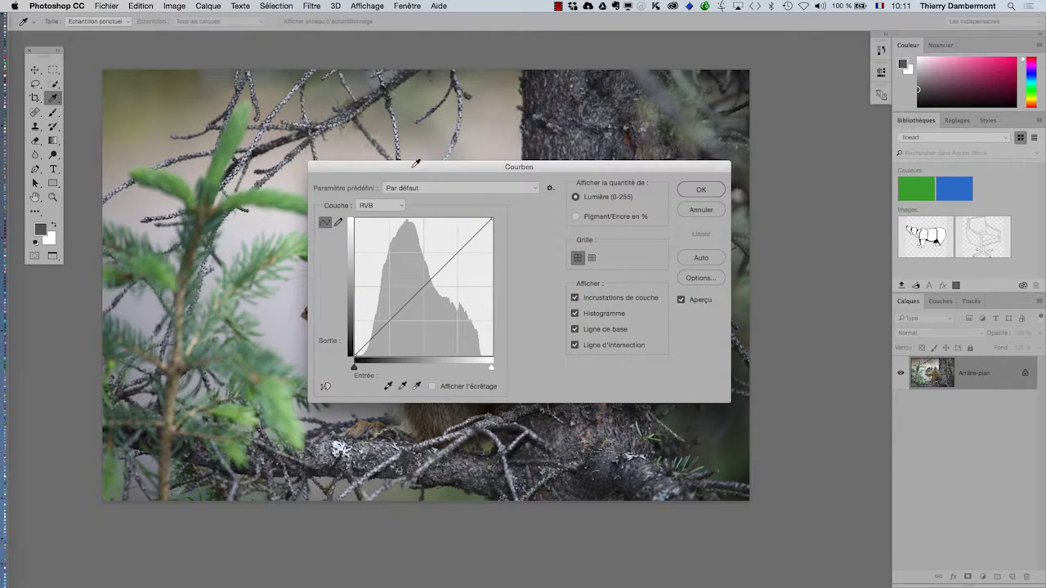
drag(433, 158, 701, 19)
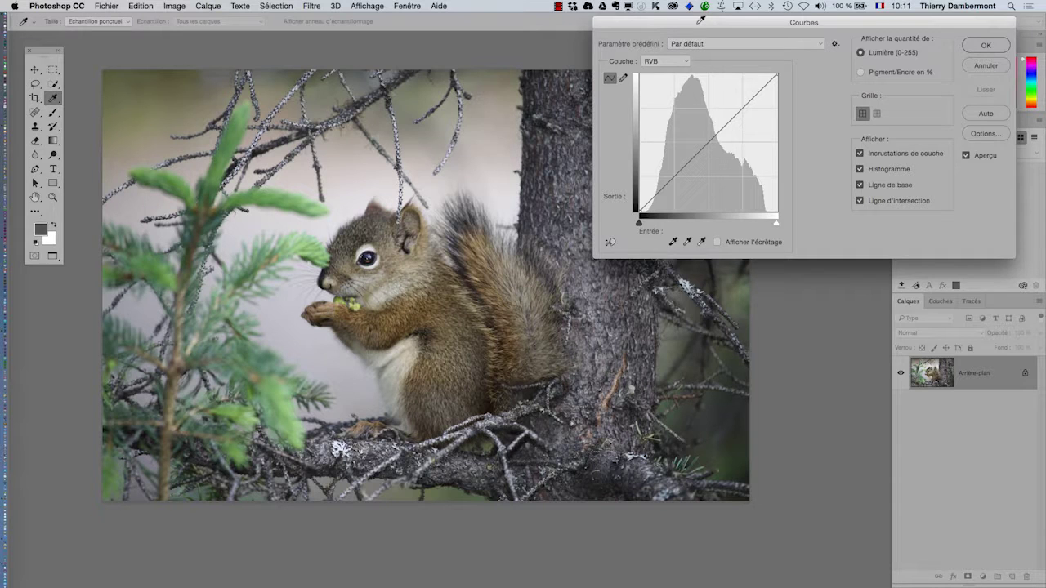
drag(698, 23, 737, 33)
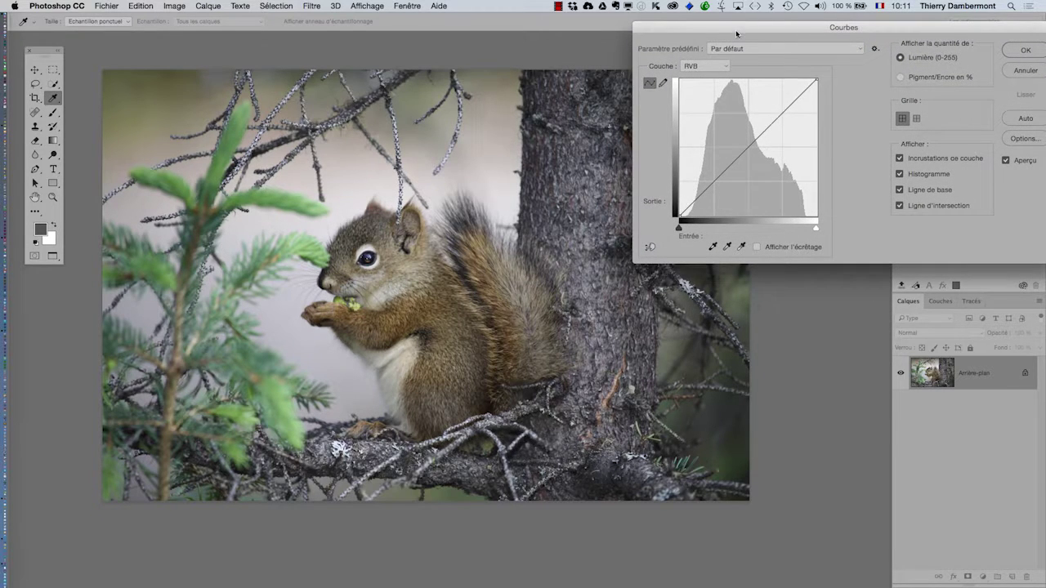
click(726, 249)
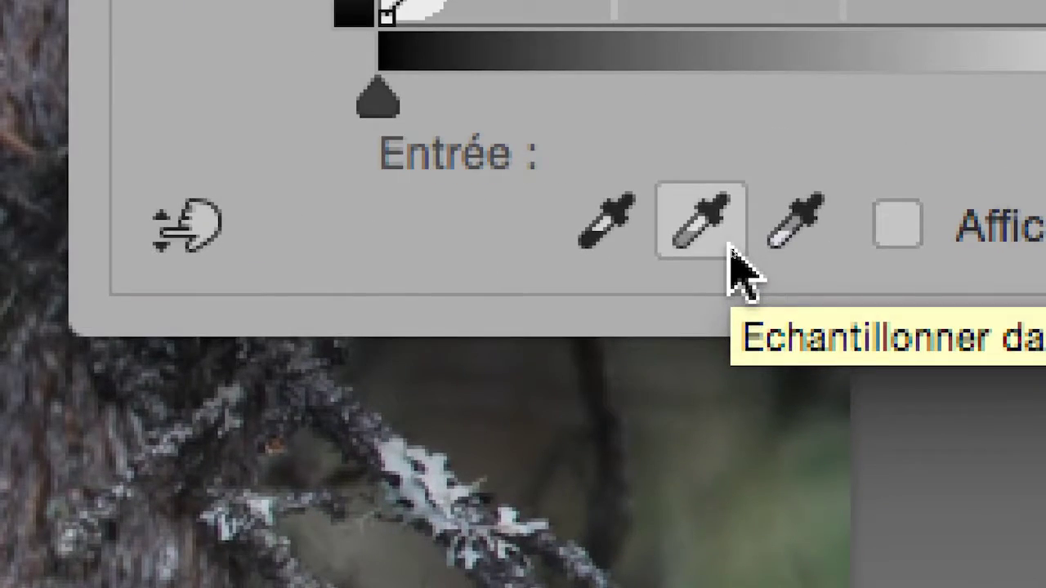
click(731, 249)
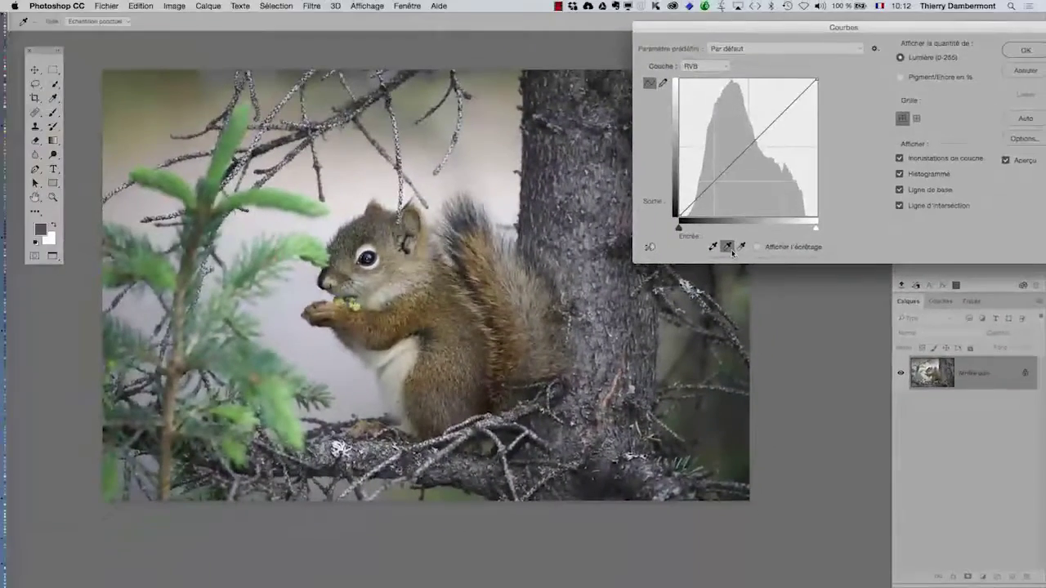
Try gray points on the trunk, pale background, fir needles, lower branches and reddish bark scar
click(555, 214)
click(479, 149)
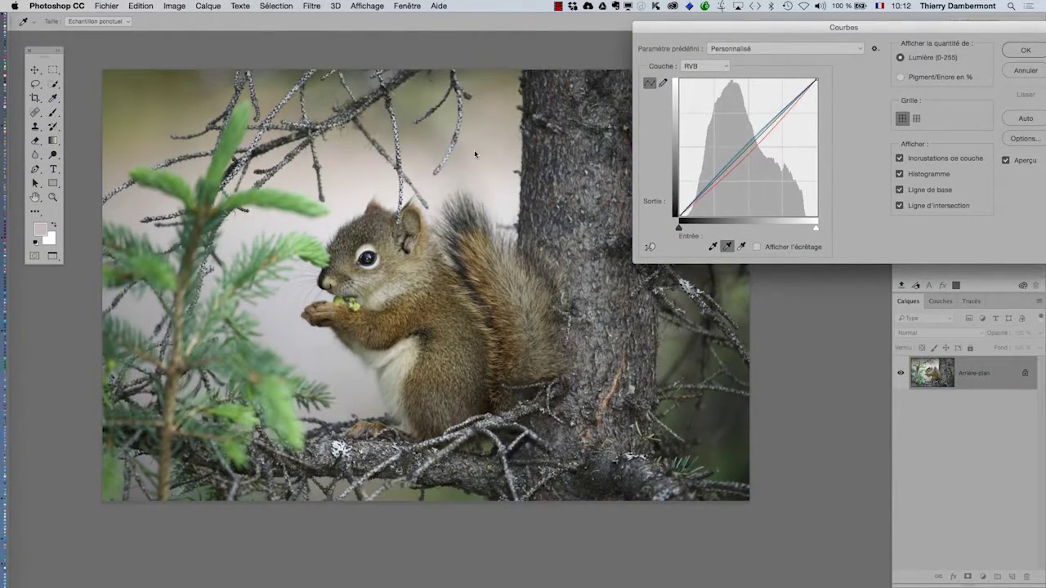
click(302, 161)
click(218, 202)
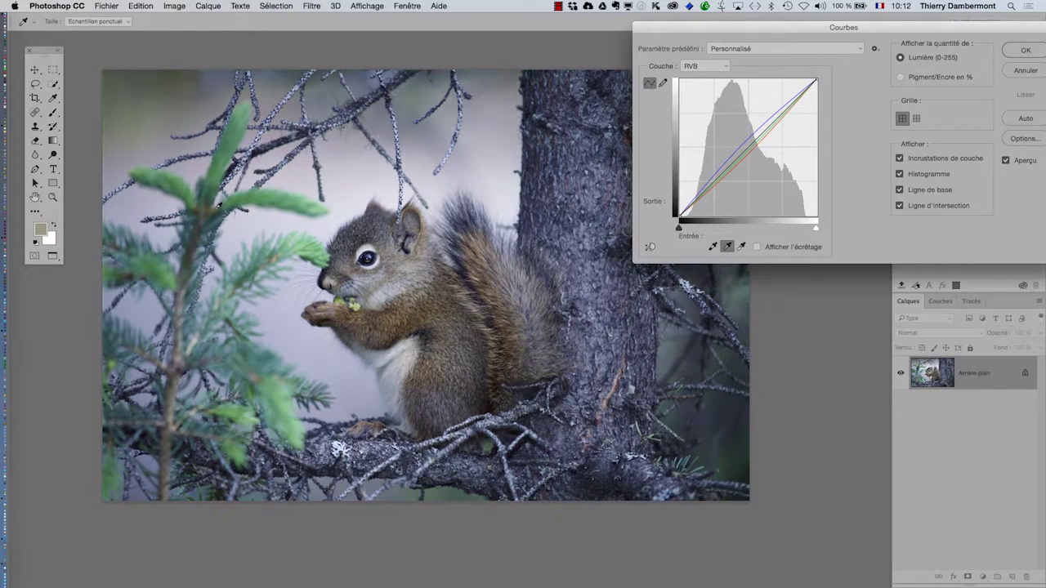
click(195, 241)
click(247, 358)
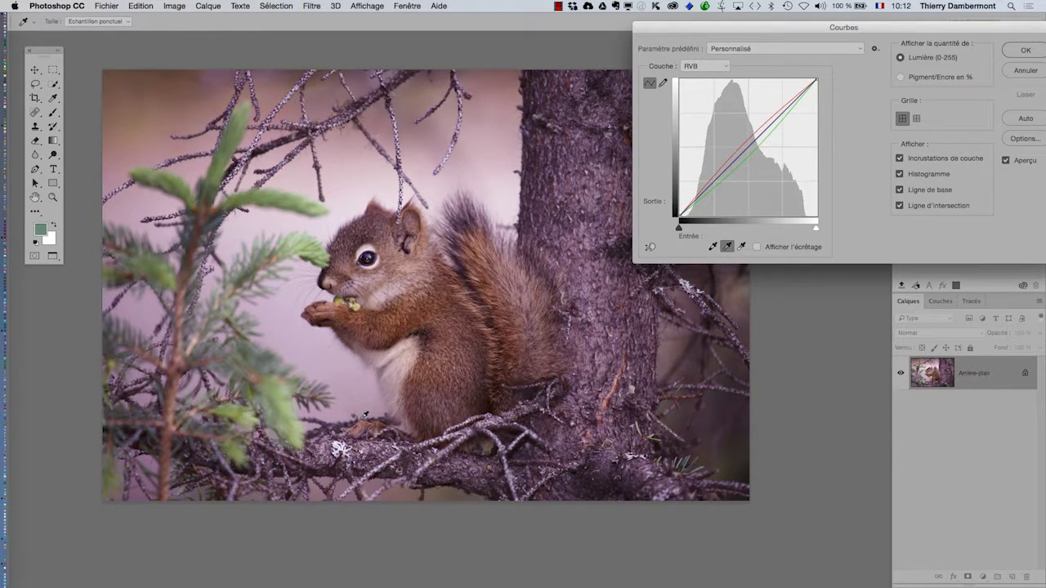
click(363, 415)
click(450, 458)
click(616, 390)
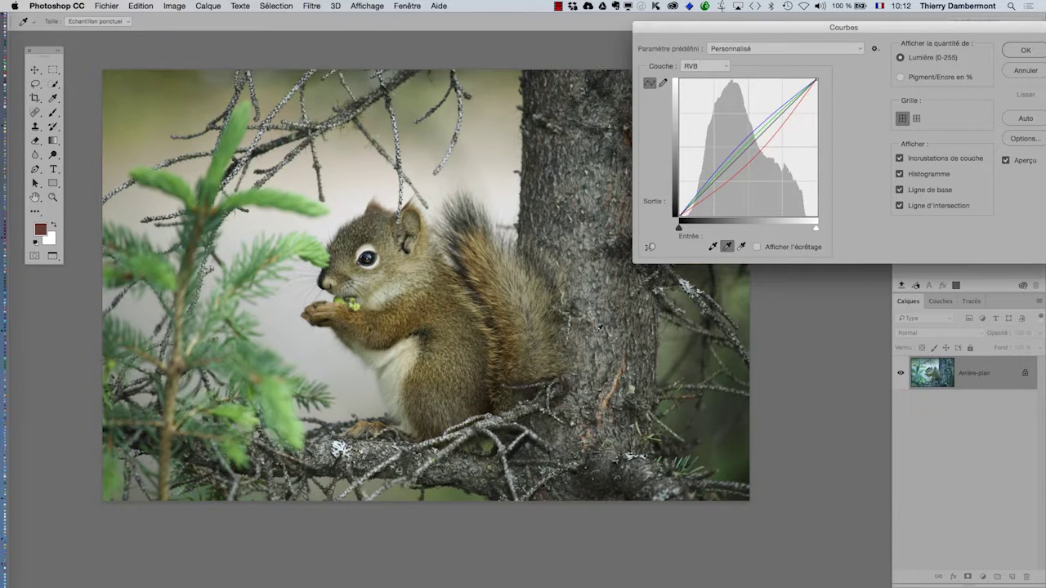
Try several gray points on the upper part of the tree trunk beside the squirrel's tail
click(569, 184)
click(564, 192)
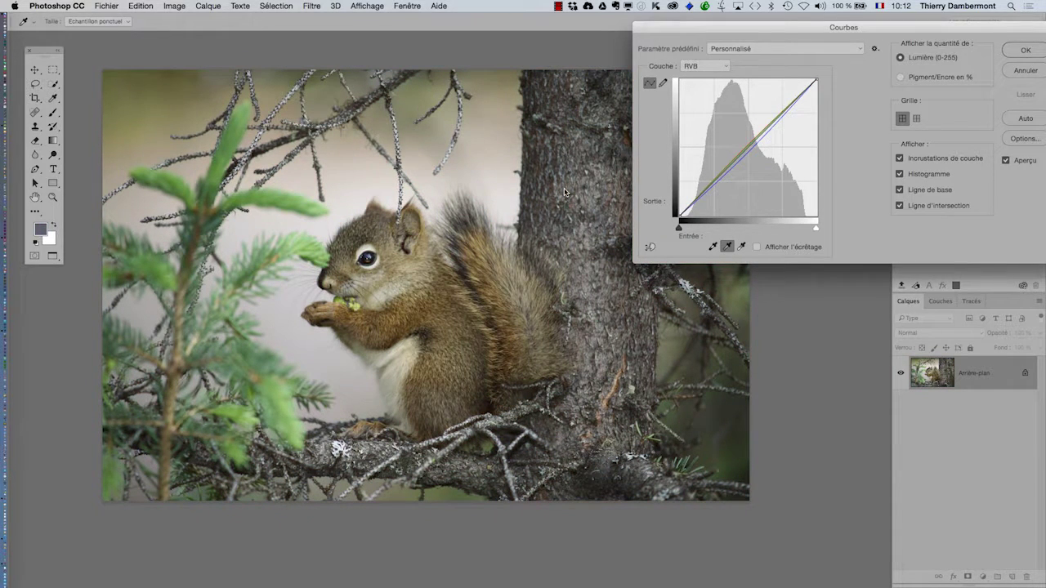
click(547, 104)
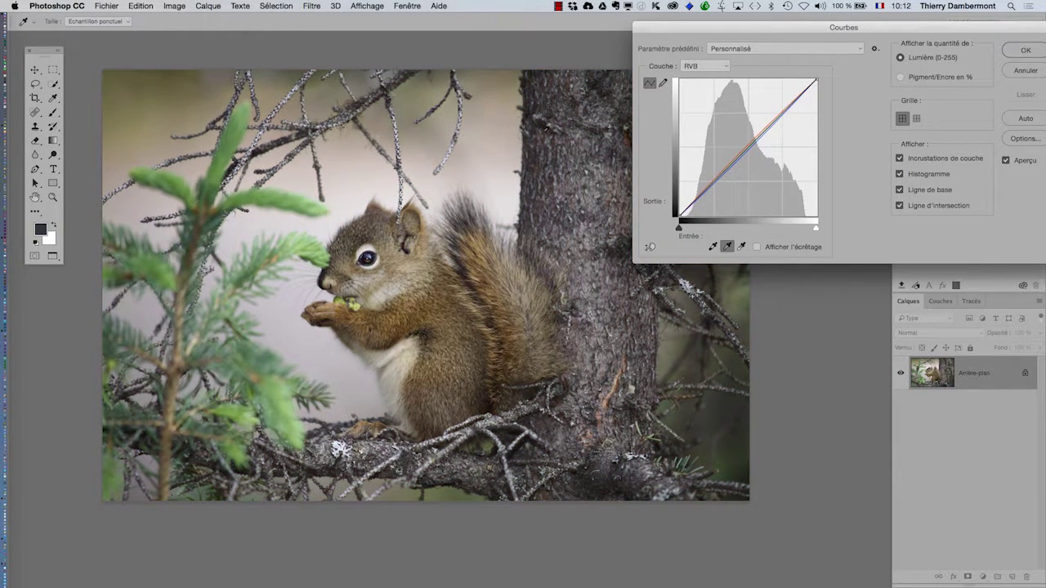
click(550, 153)
click(557, 196)
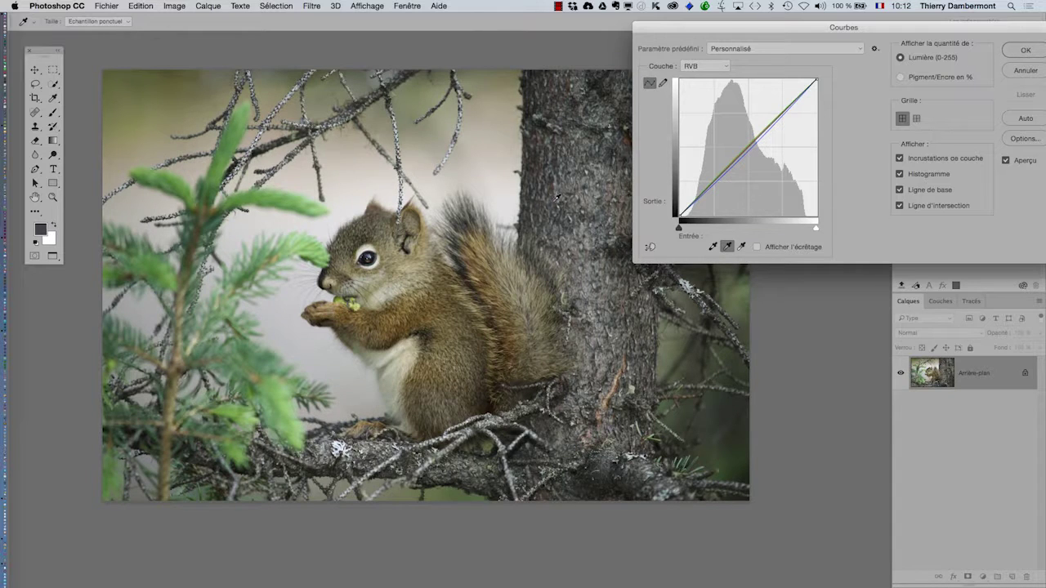
click(556, 203)
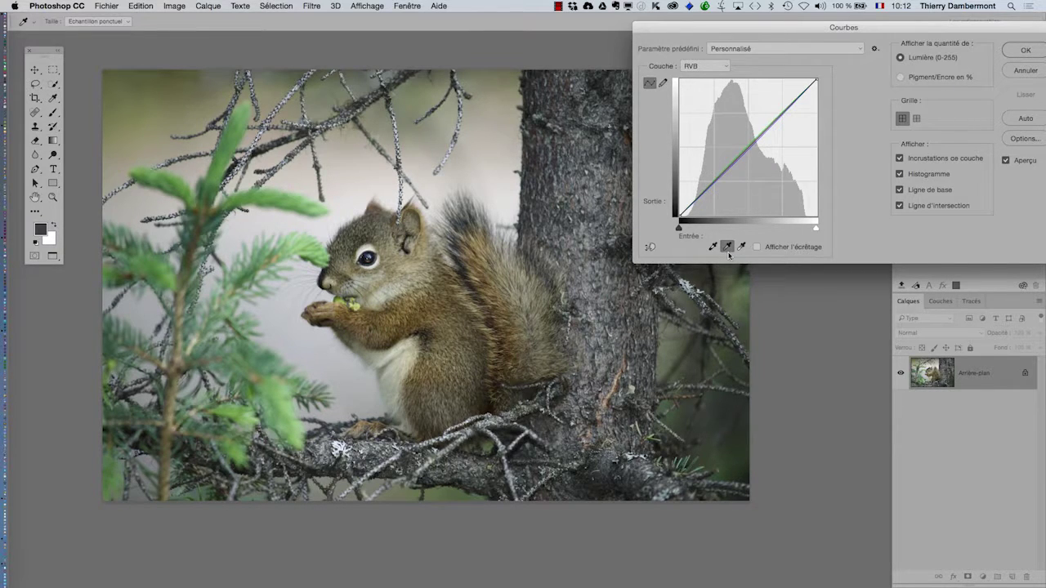
Try other gray points along the trunk's edge, on the lower branch and back up the bark
key(alt)
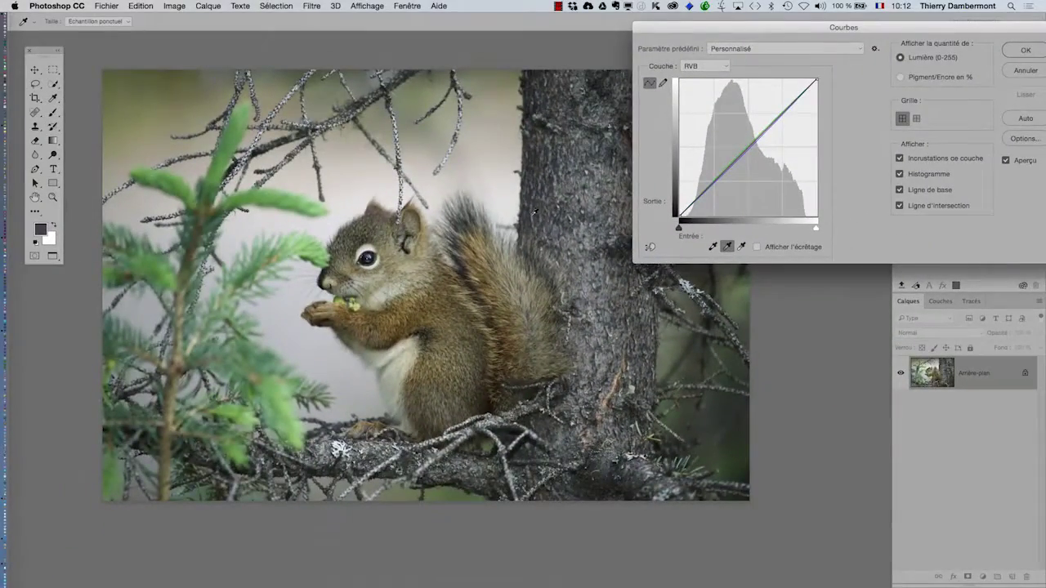
click(531, 216)
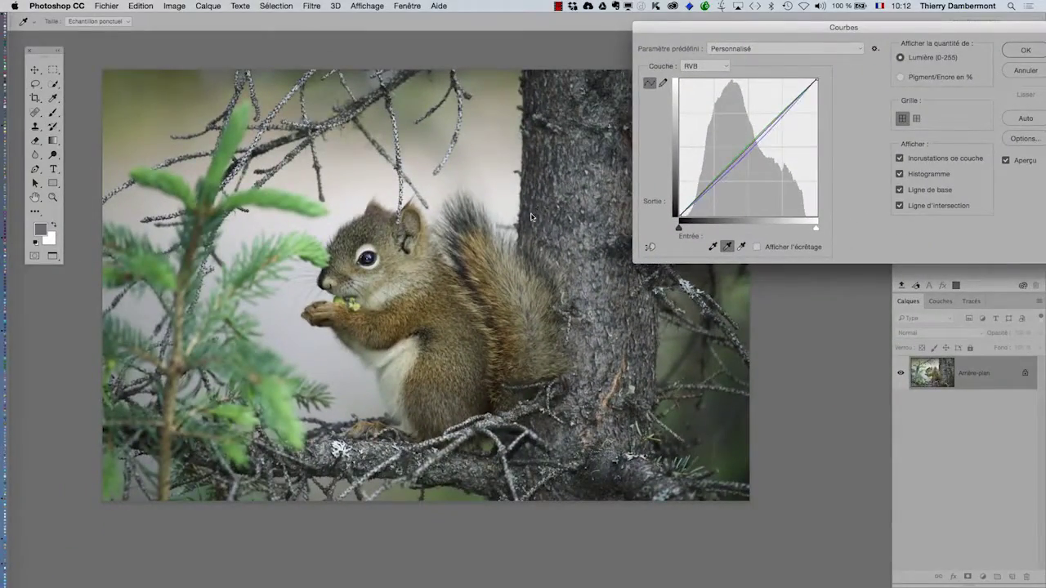
click(537, 266)
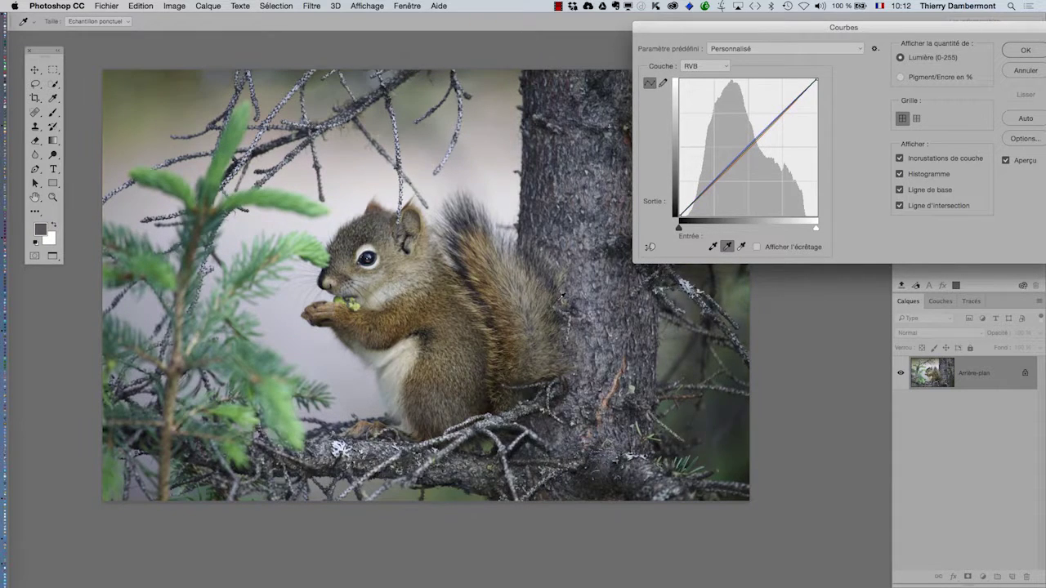
click(569, 304)
click(355, 449)
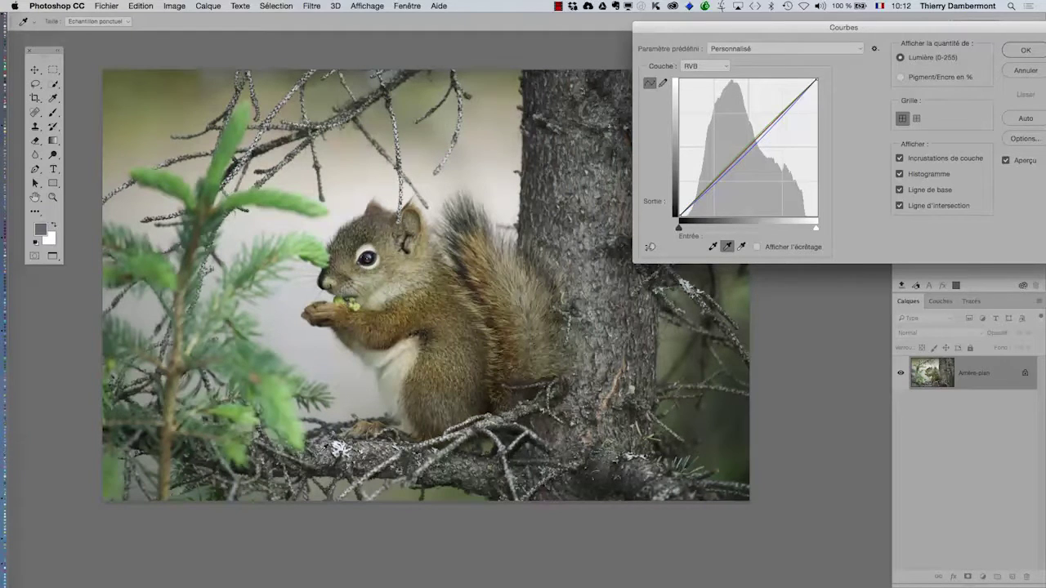
click(556, 353)
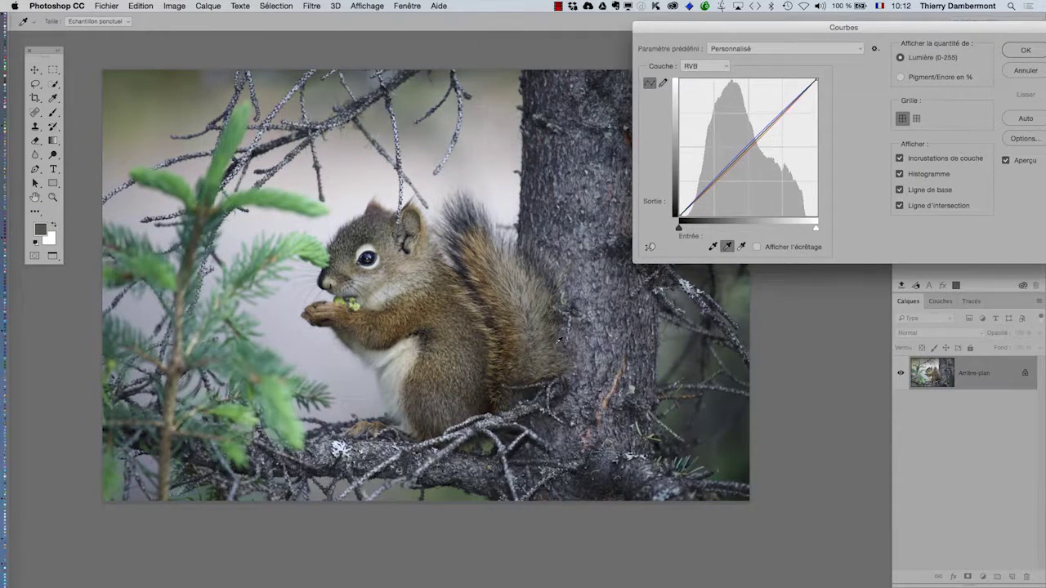
click(566, 243)
click(562, 204)
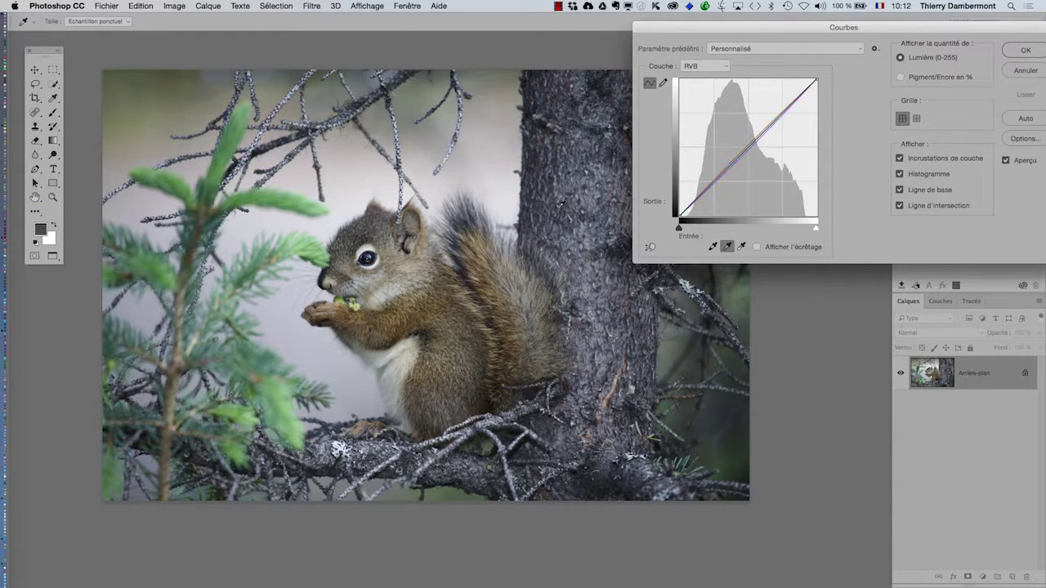
click(556, 171)
click(543, 143)
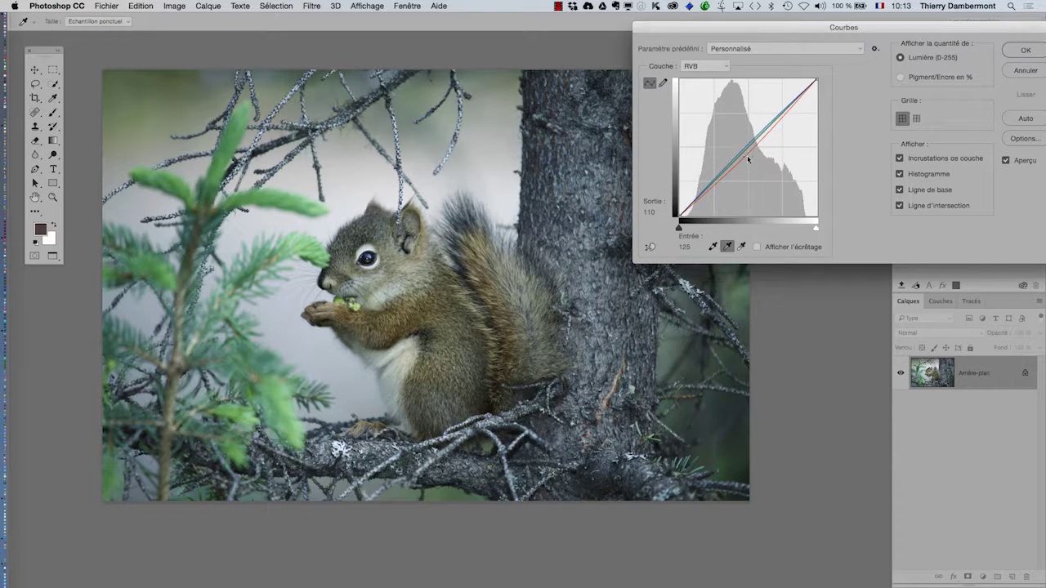
Try gray points on the squirrel's tail and back fur, then the background gap between tail and trunk
key(alt)
click(537, 284)
click(531, 279)
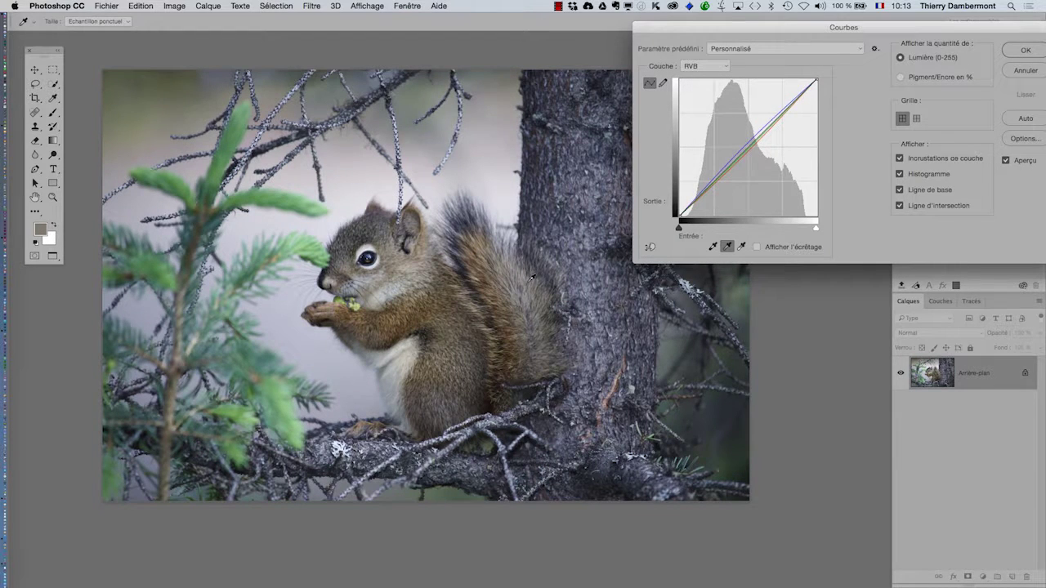
click(544, 247)
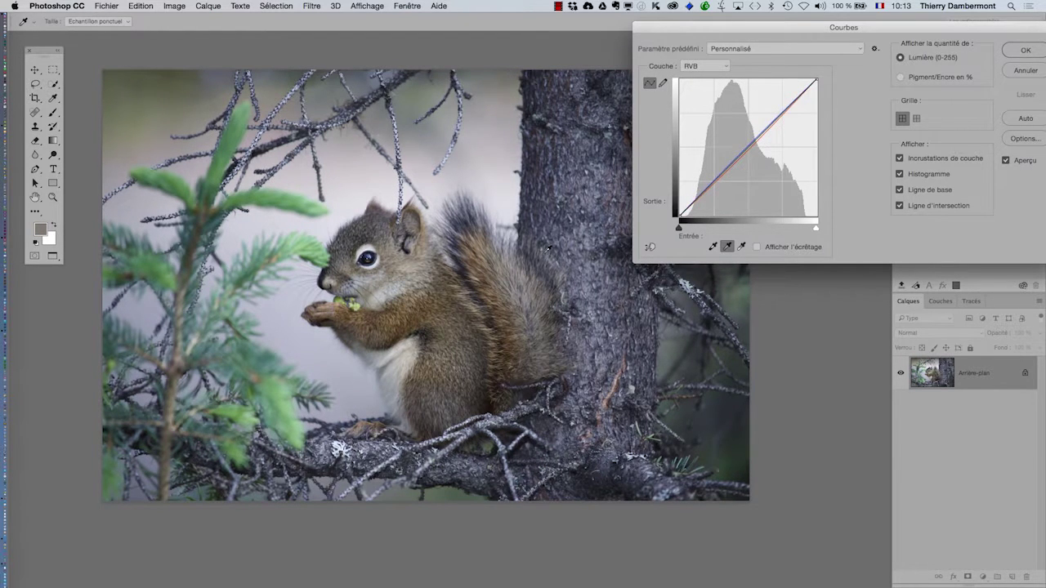
click(473, 311)
click(478, 201)
click(482, 178)
click(490, 211)
click(502, 227)
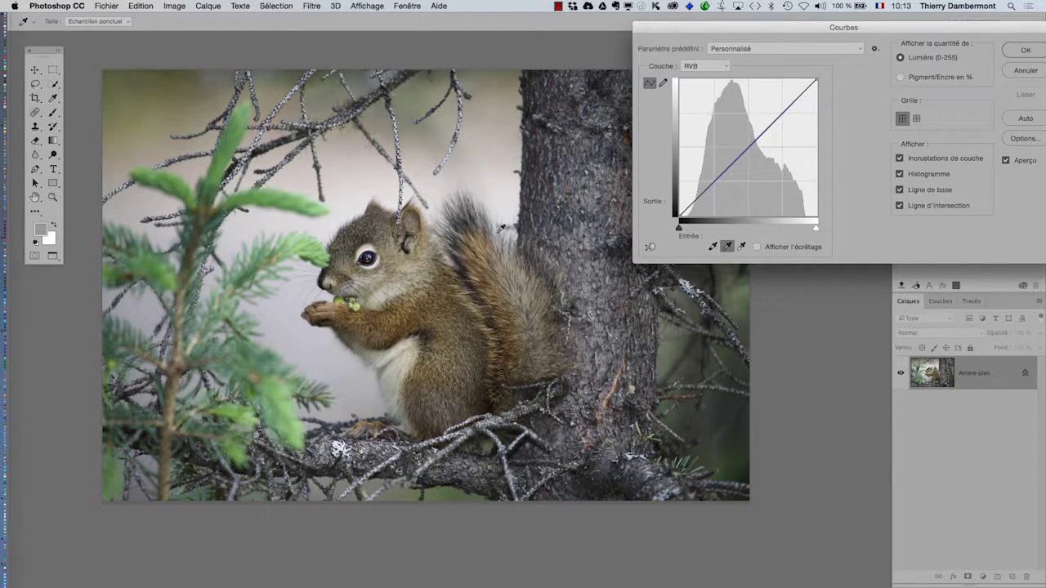
click(518, 240)
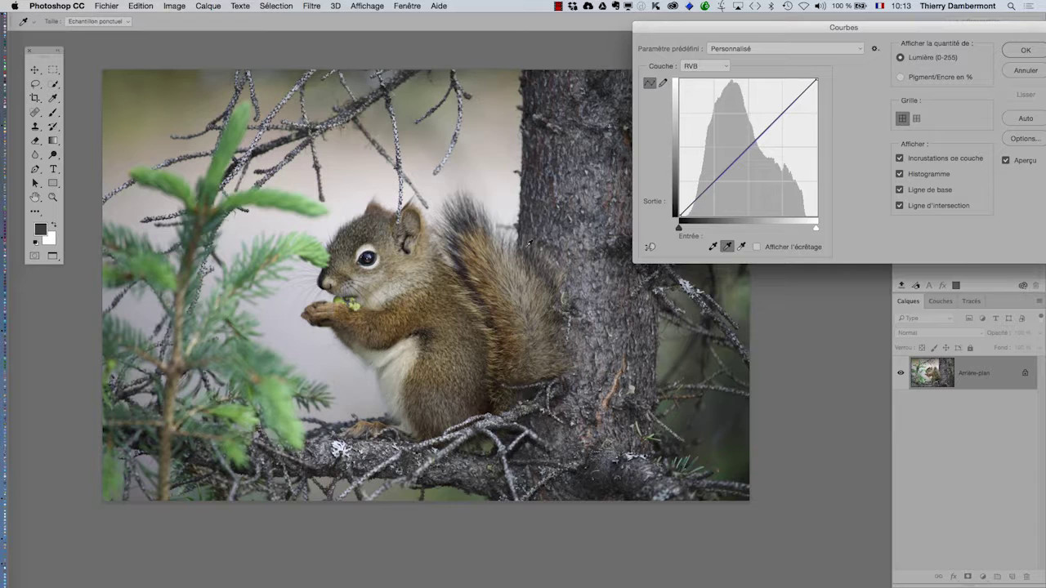
Try gray points on the lower trunk, the tail's base and the green fir twig before the squirrel's face
click(625, 320)
click(518, 384)
click(283, 244)
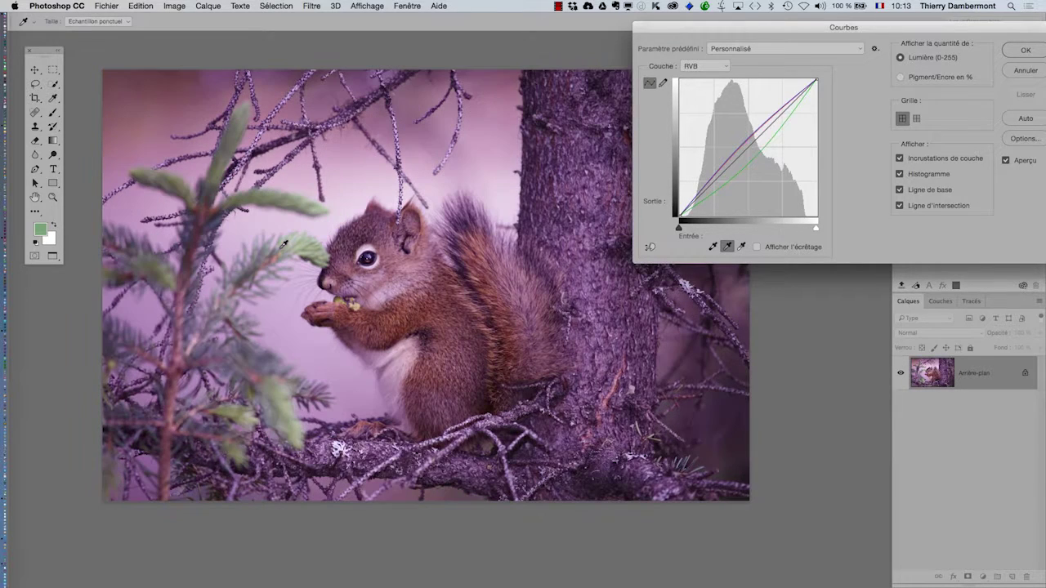
click(280, 253)
click(278, 254)
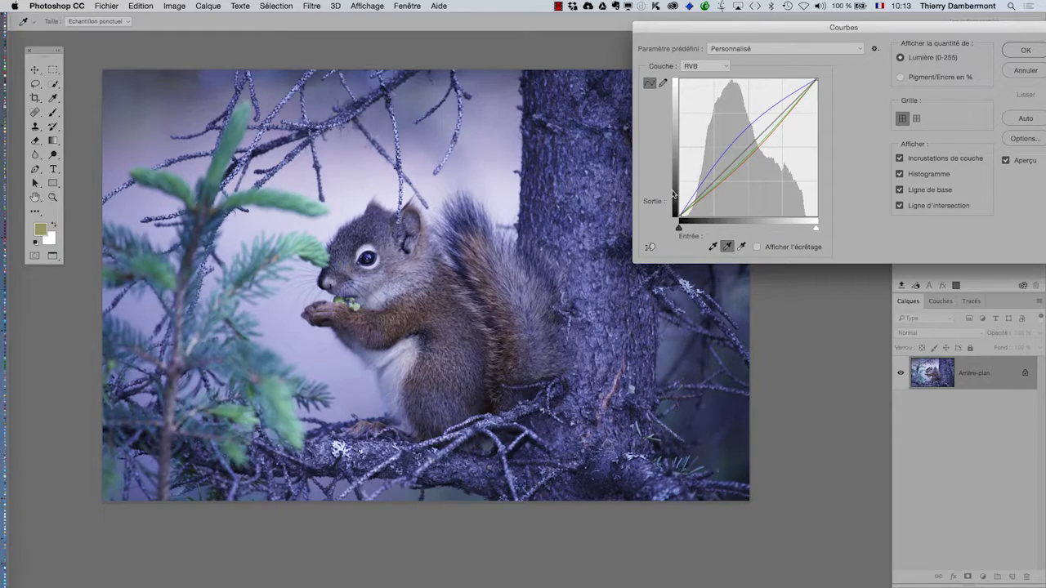
Try further gray points around the fir twig's needles and on the pale background just above it
key(alt)
click(285, 255)
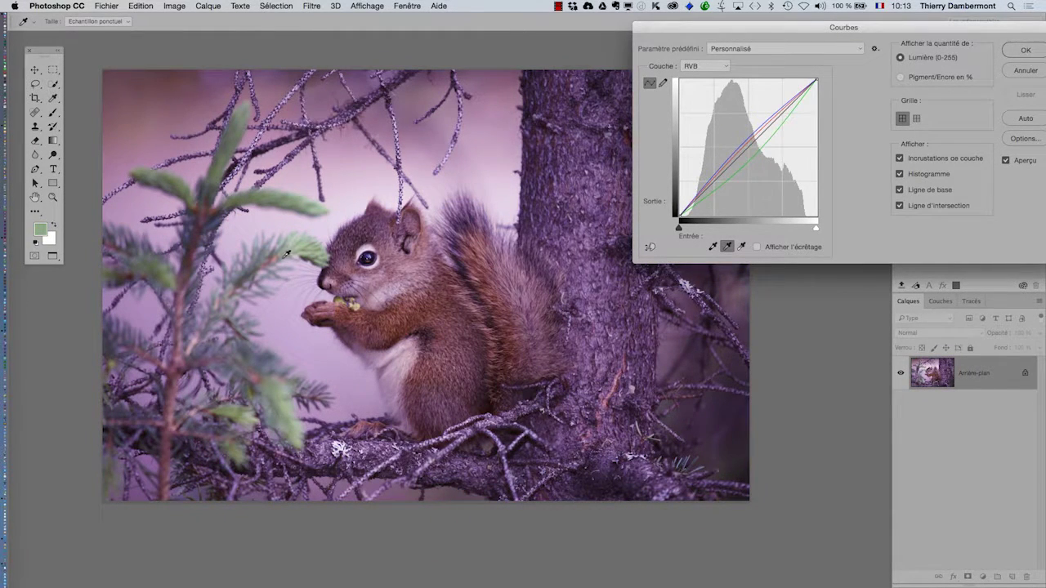
click(280, 255)
click(276, 251)
click(261, 255)
click(282, 242)
click(267, 241)
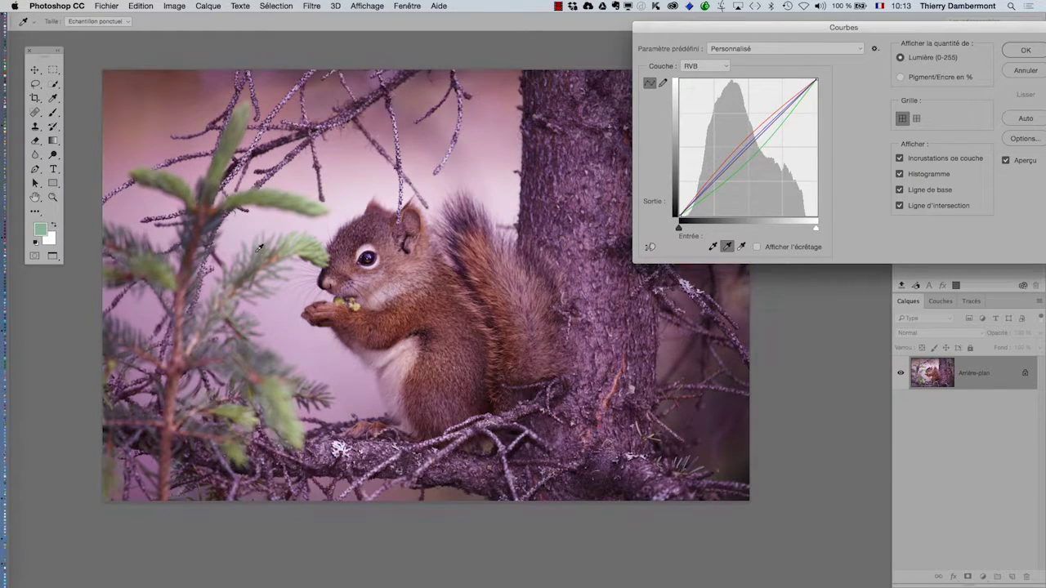
click(255, 249)
click(245, 253)
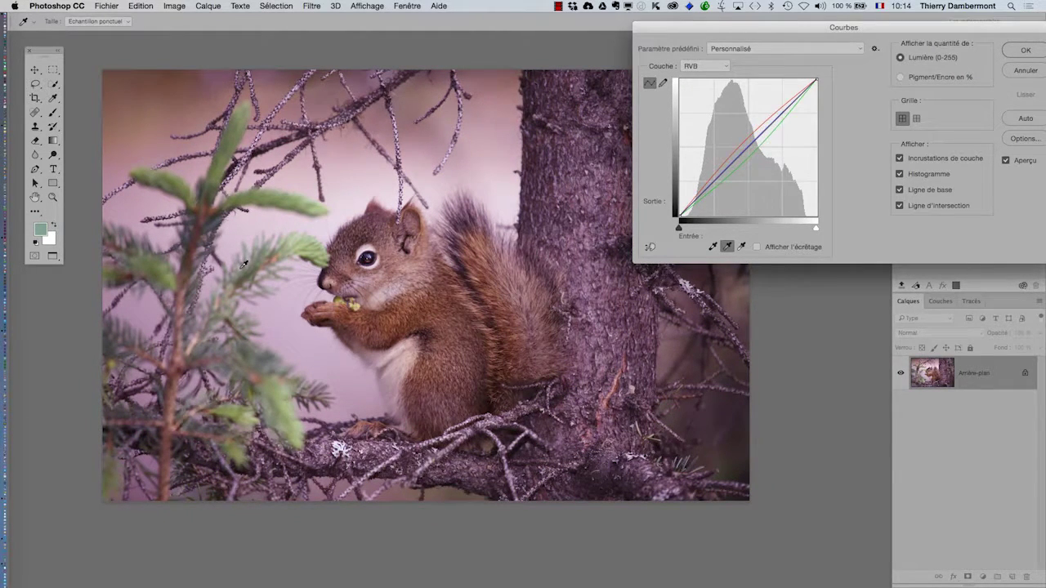
click(250, 260)
click(243, 220)
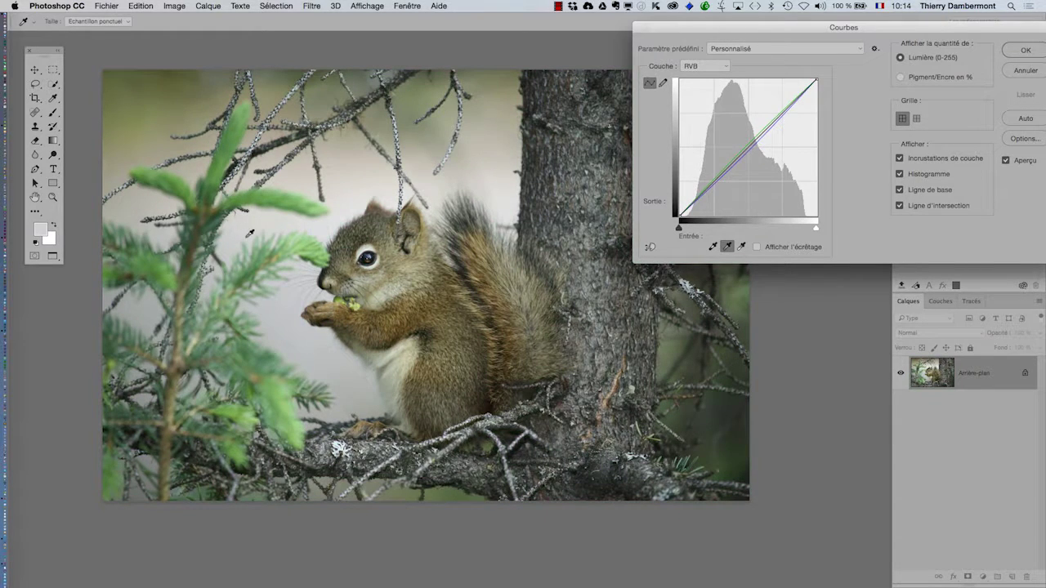
Apply Curves with the gray point on the green twig tip before the squirrel's face and save the JPEG at quality 10
click(292, 238)
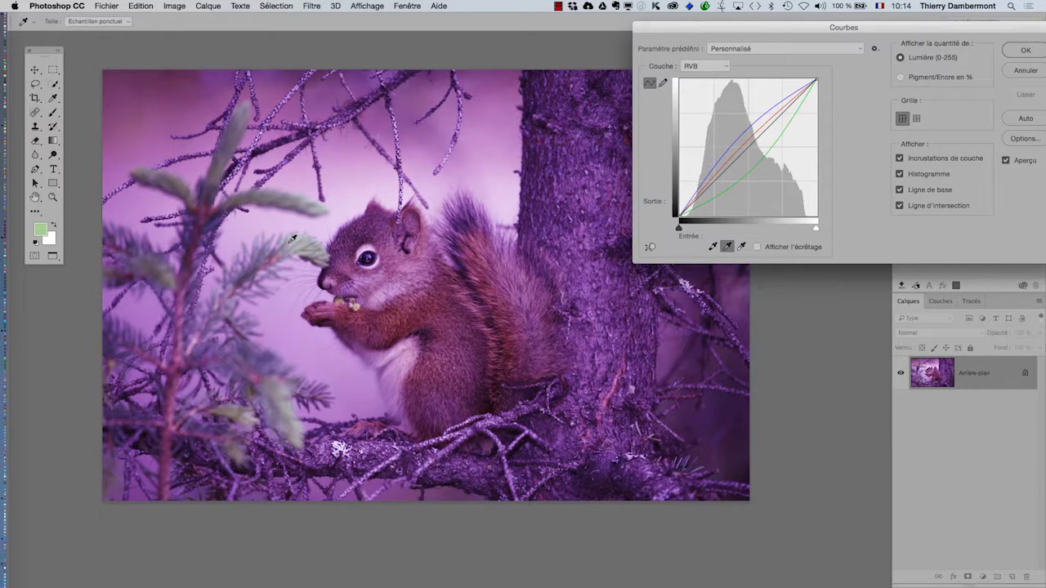
click(1024, 49)
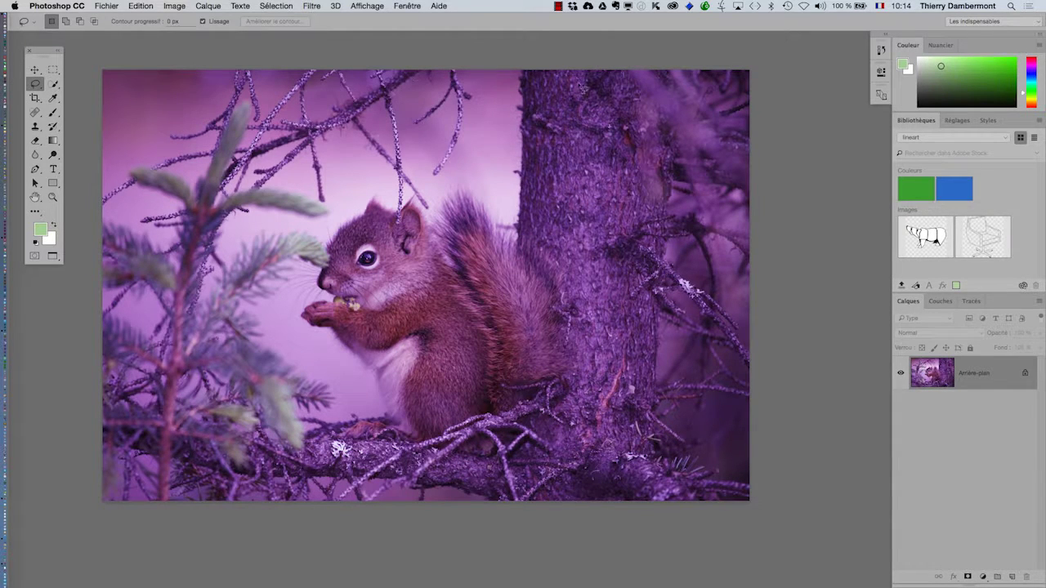
click(106, 7)
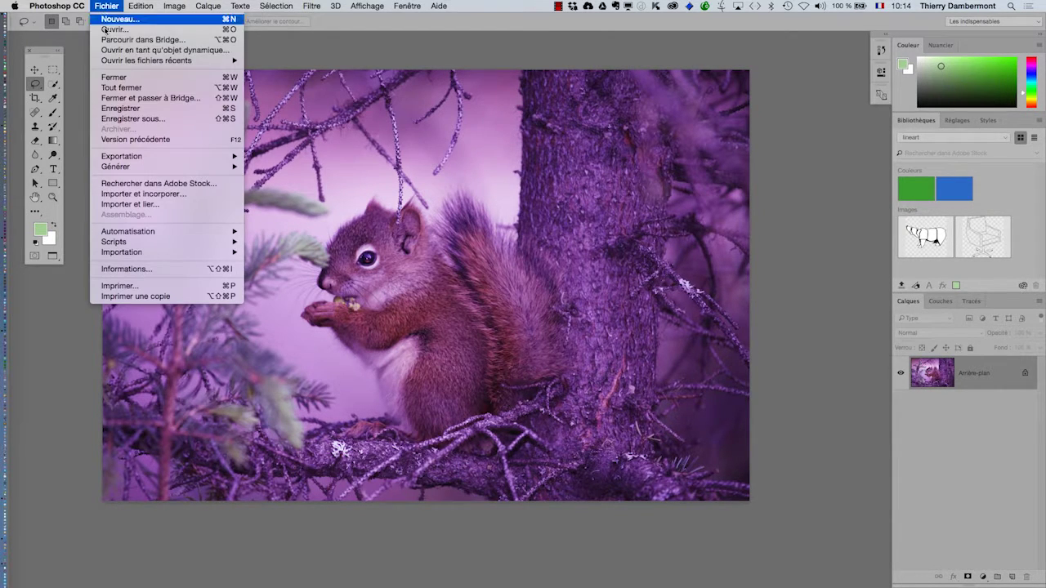
click(124, 112)
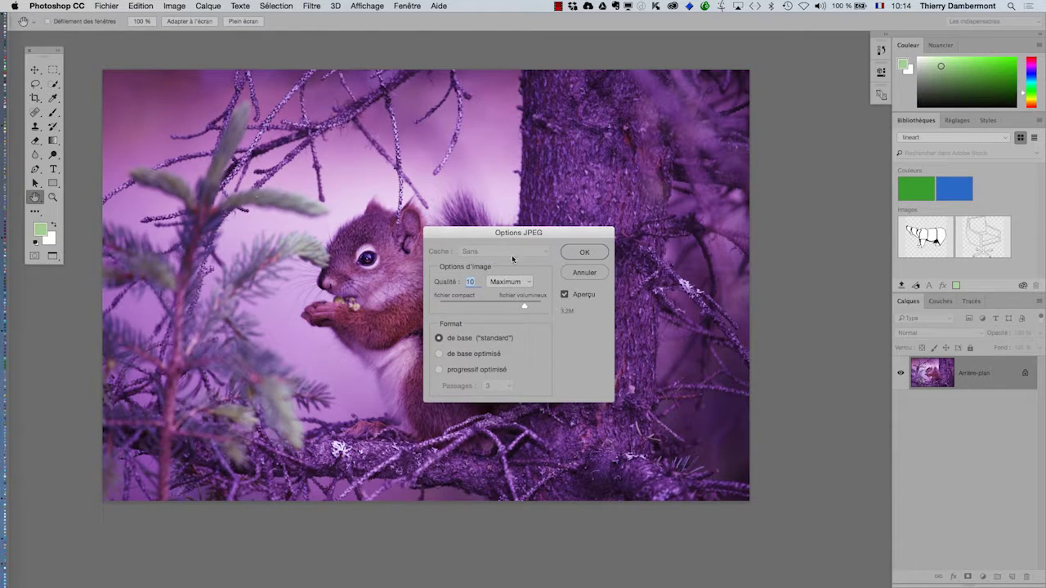
click(598, 255)
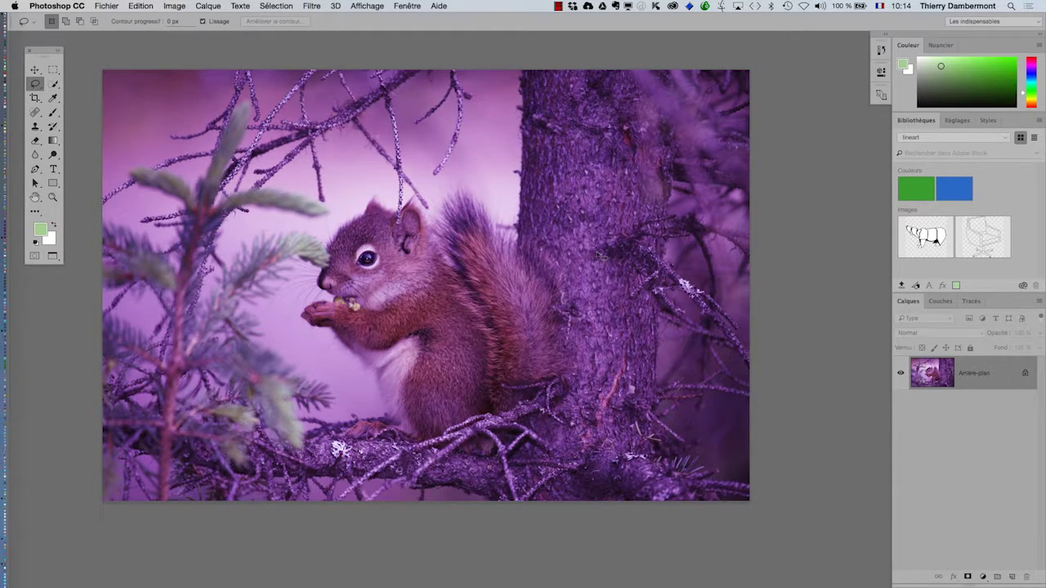
Switch to InDesign and select the squirrel image on the page to check the linked photo's new colours
key(super+Tab)
key(super+Tab)
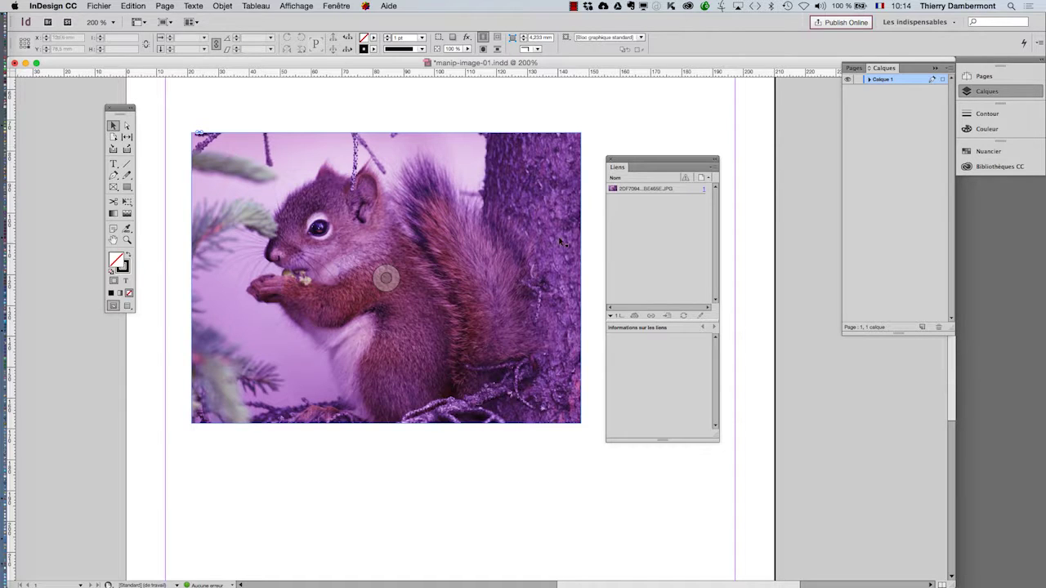
click(309, 155)
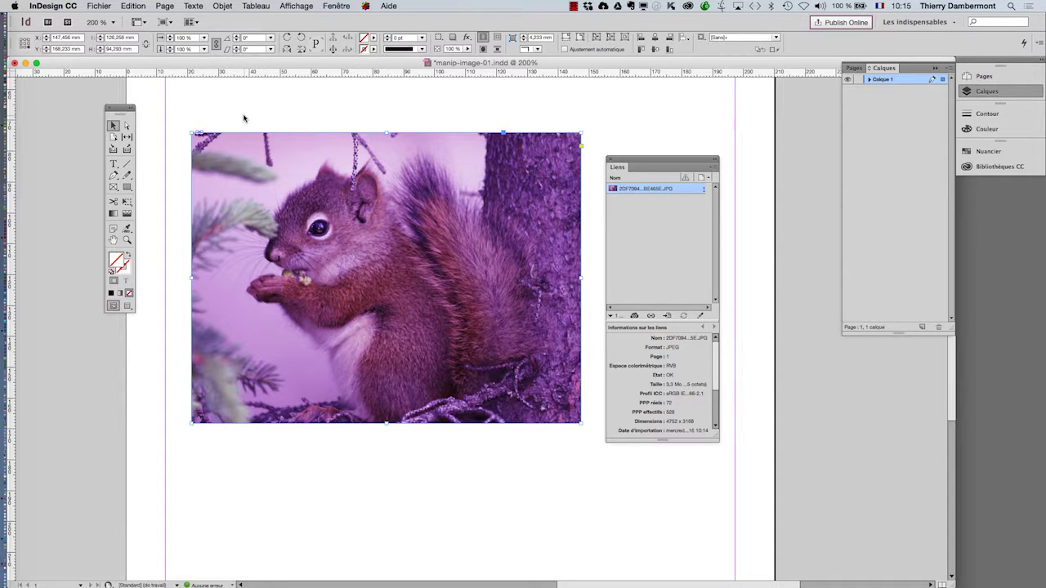
key(super+Tab)
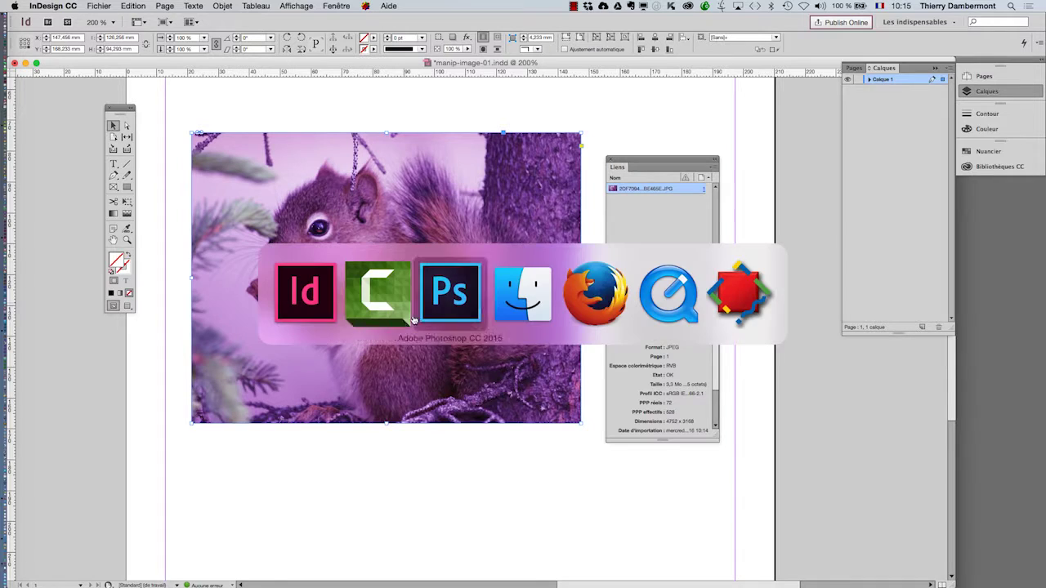
click(469, 318)
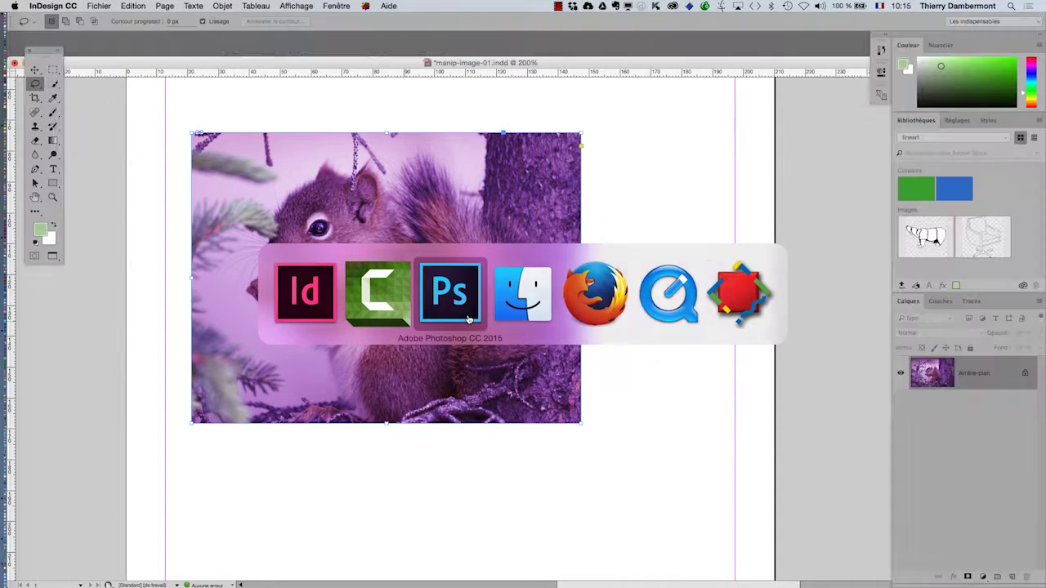
click(175, 7)
mouse_move(188, 36)
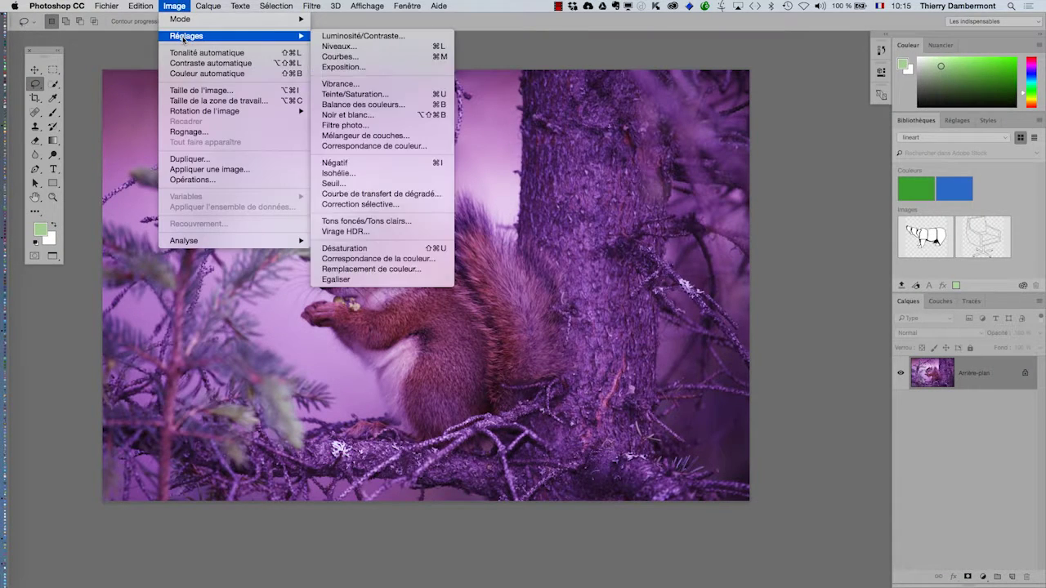
click(341, 54)
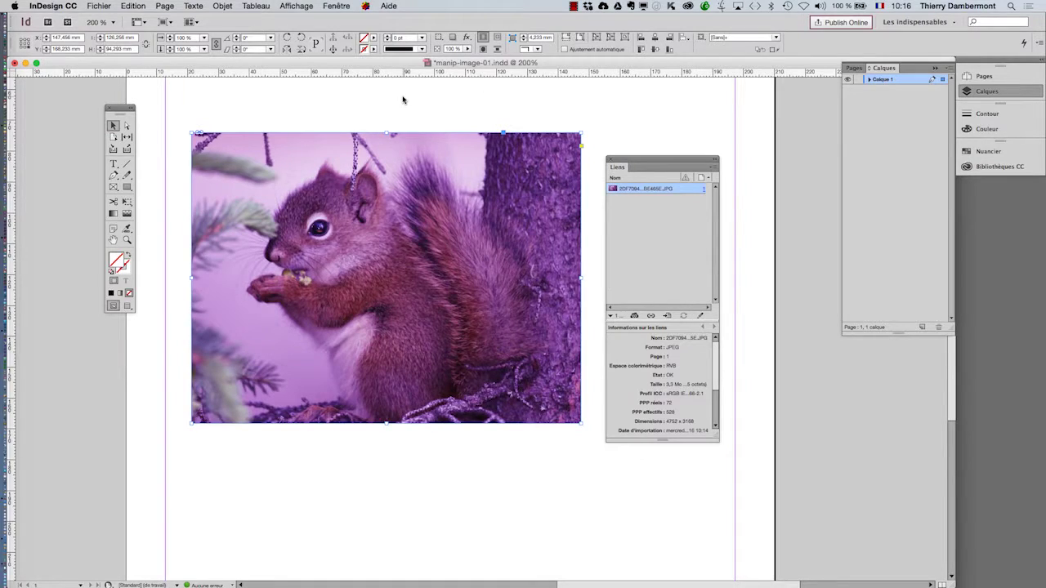
key(super+Tab)
click(472, 323)
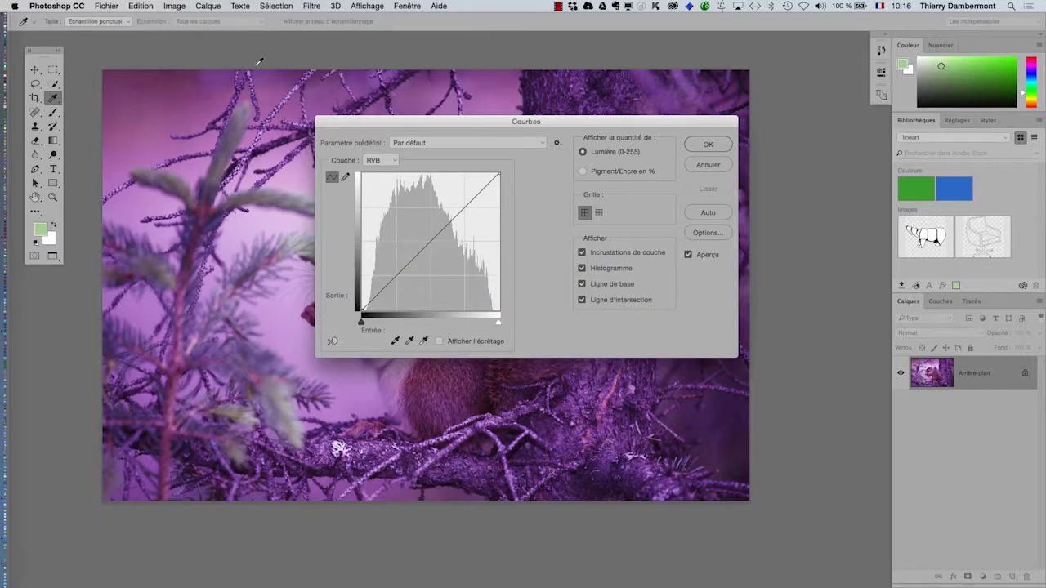
click(701, 166)
Quit Photoshop and relaunch Photoshop CC 2015
click(80, 5)
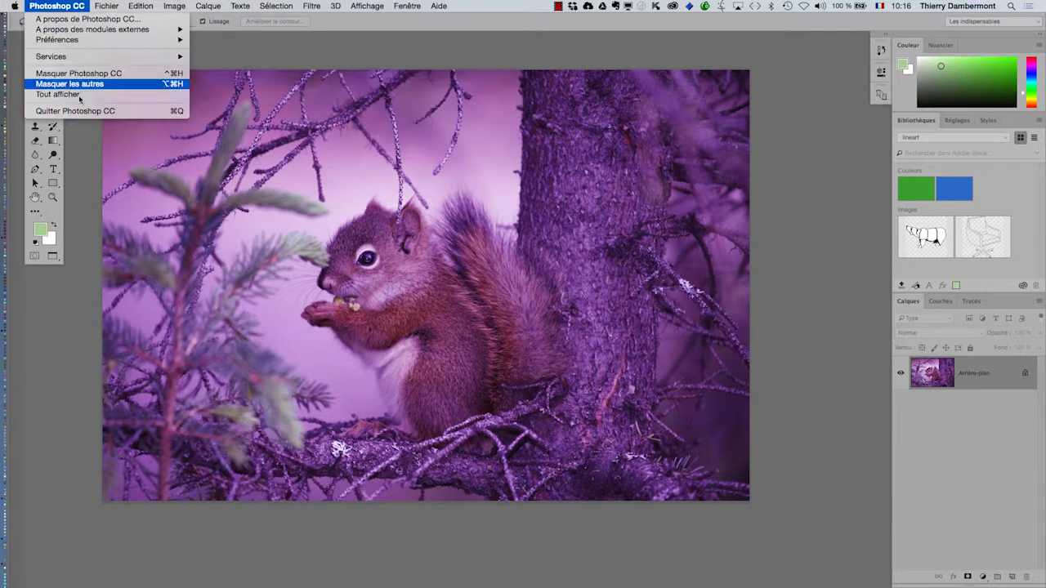
click(75, 110)
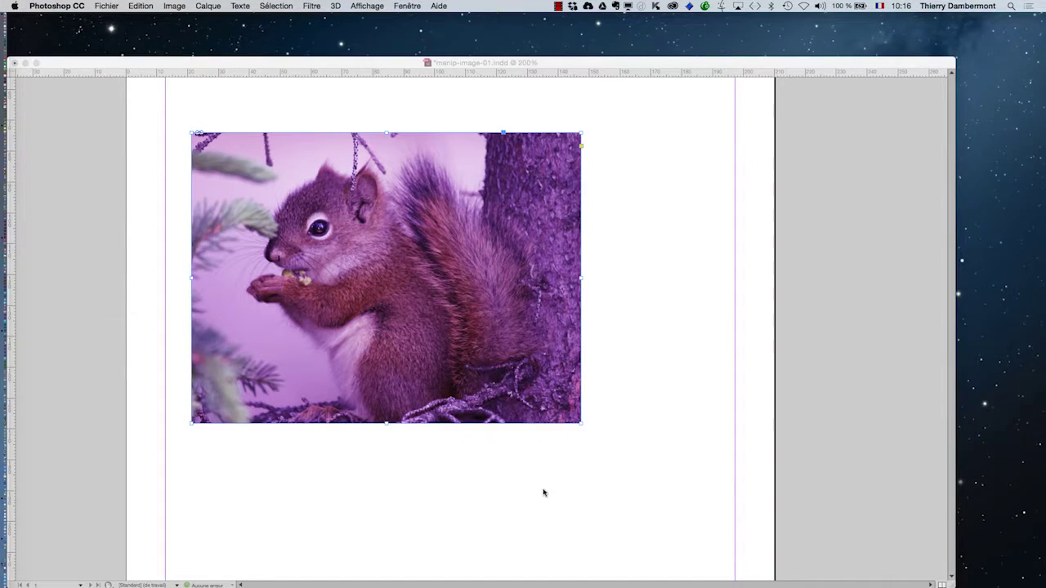
mouse_move(17, 296)
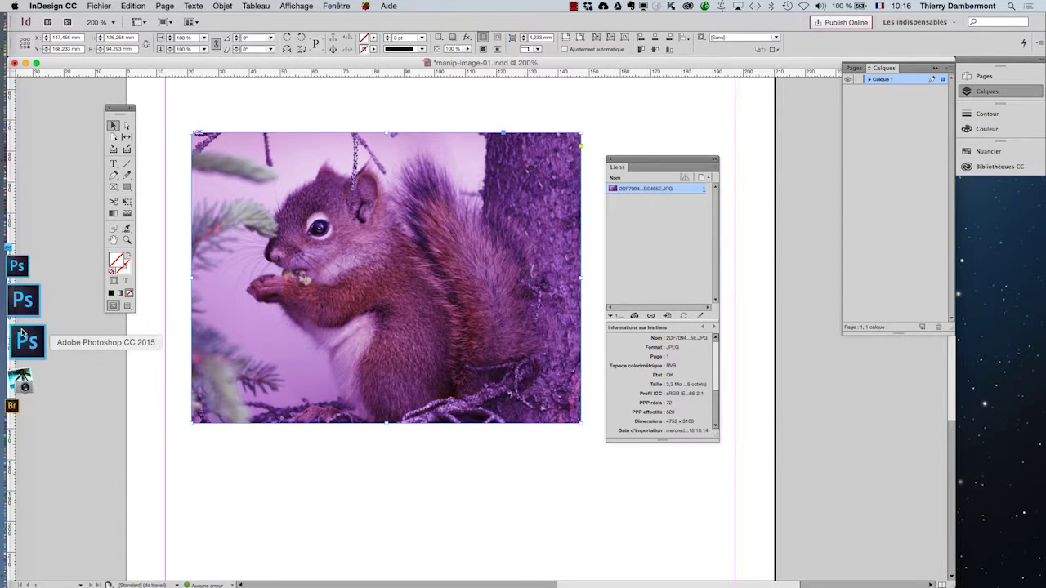
key(Tab)
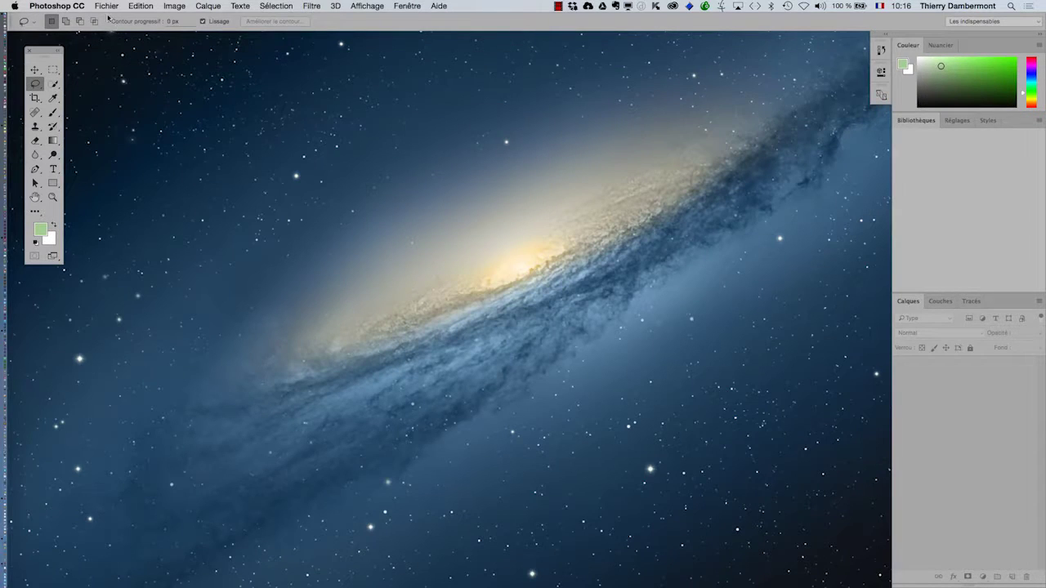
Open the JPG starting with 2DF7094A from the squir folder and show it in full-screen mode with the menu bar
click(106, 5)
click(119, 26)
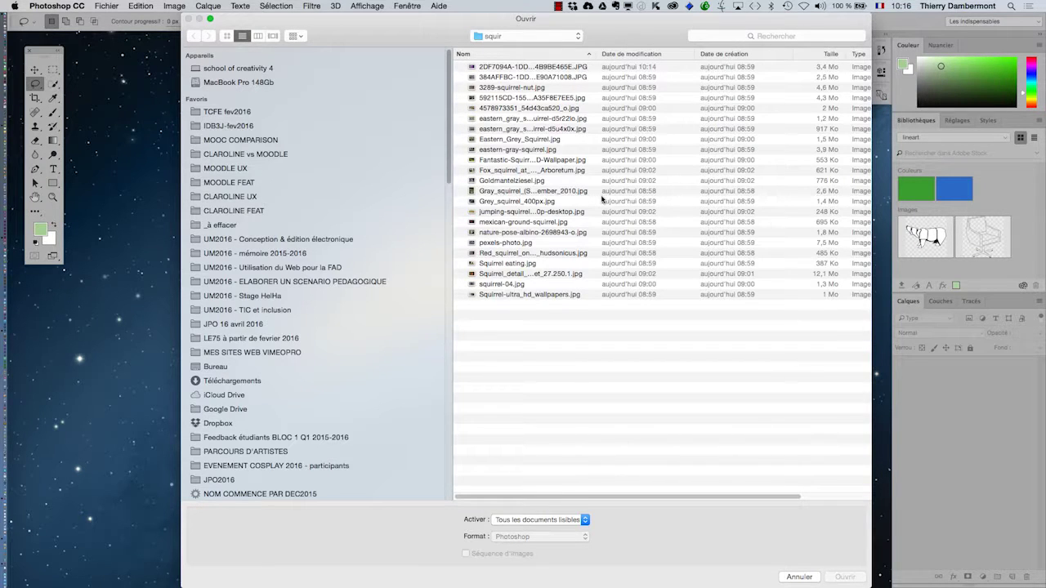
click(535, 69)
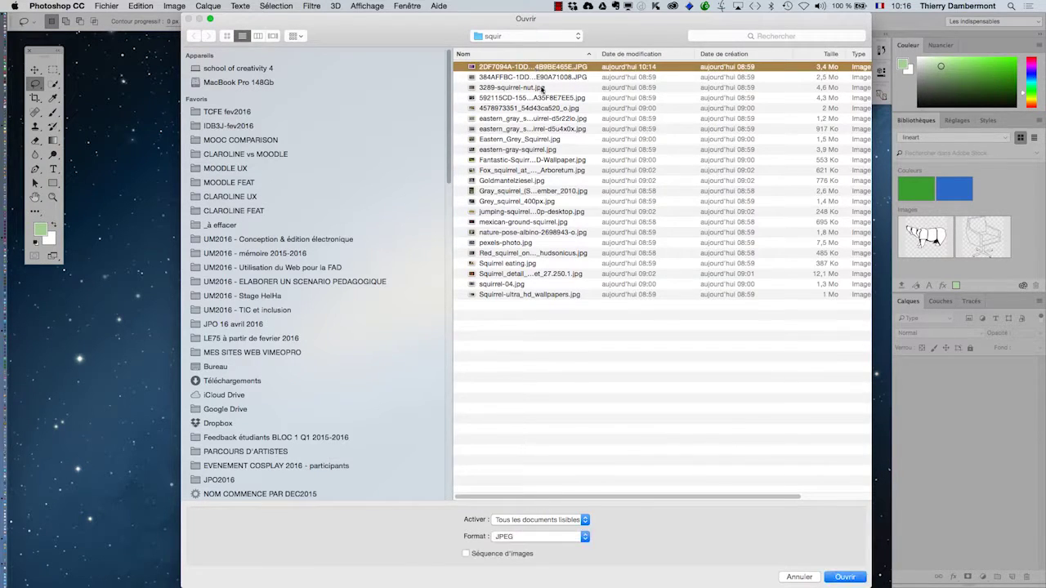
click(847, 578)
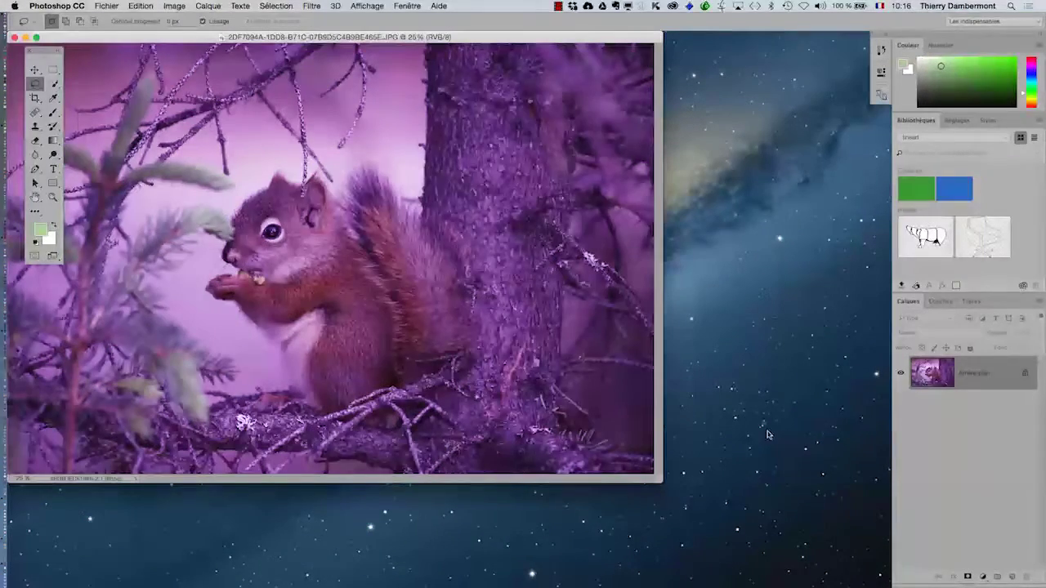
key(f)
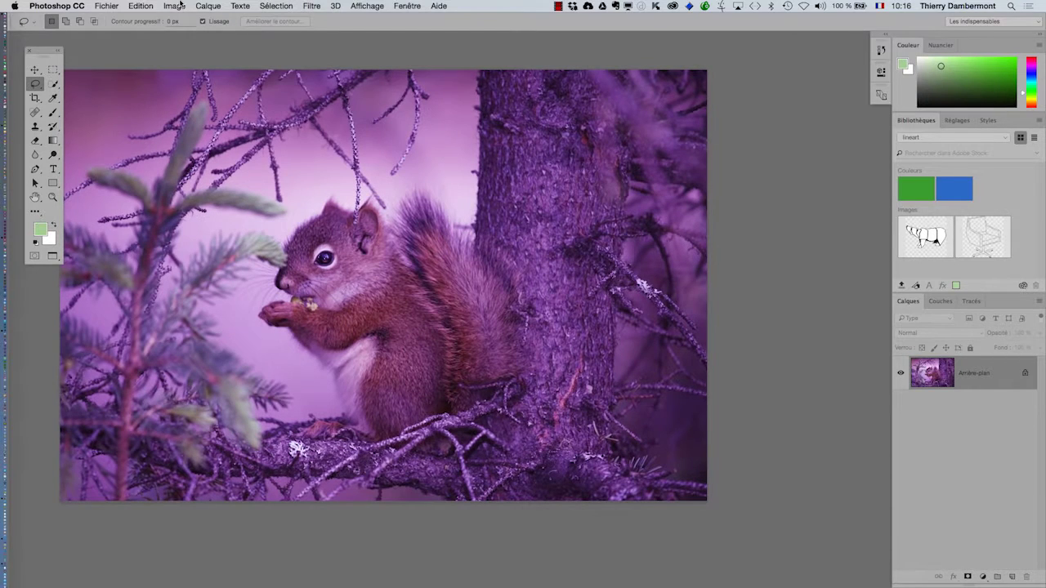
Start a Black and White adjustment with Reds 142, Yellows 66, Greens 9, Cyans 159, Blues -2 and Magentas 57 percent
click(178, 5)
mouse_move(184, 19)
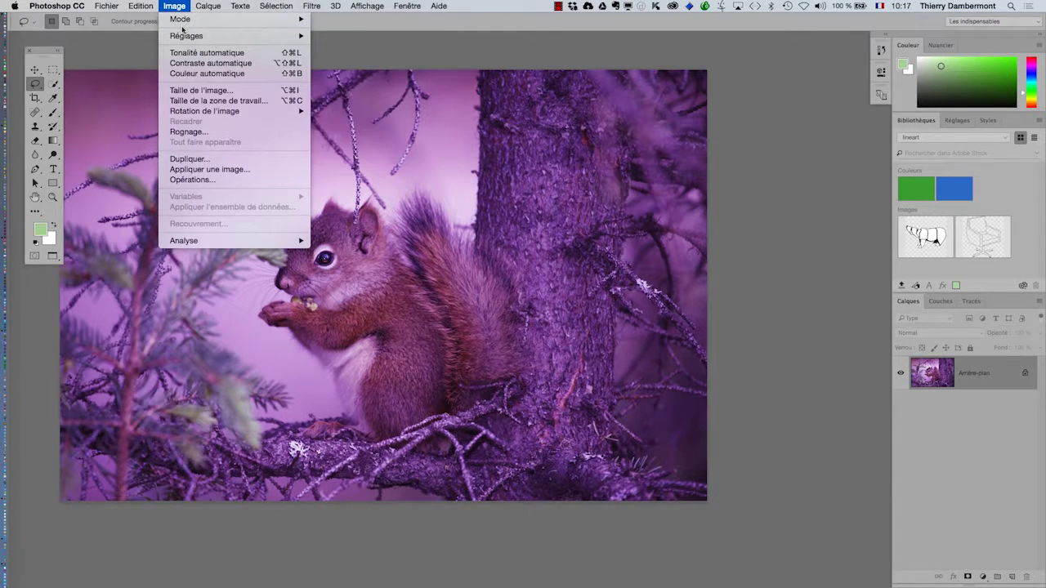
mouse_move(186, 37)
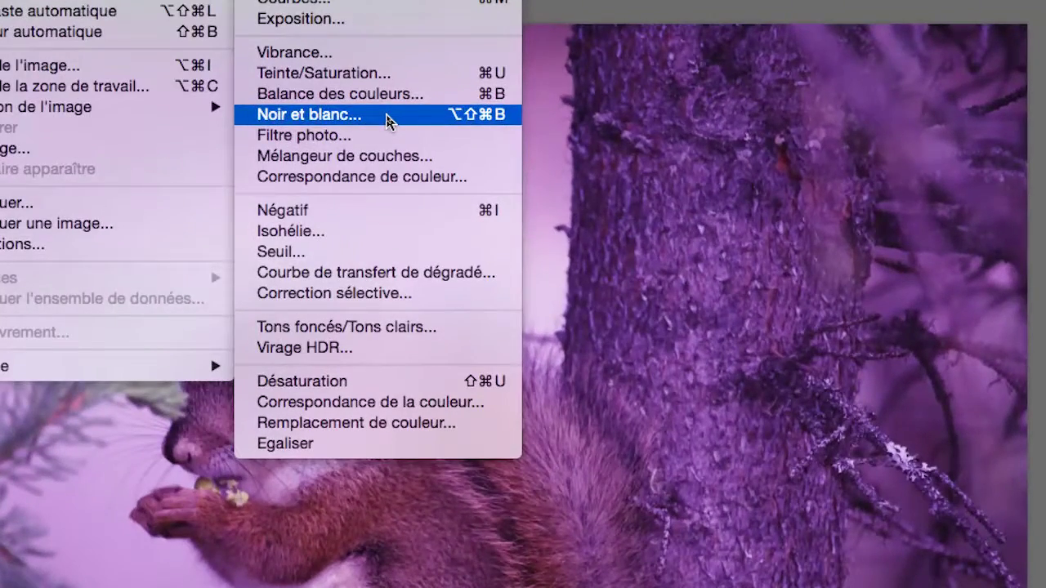
click(387, 121)
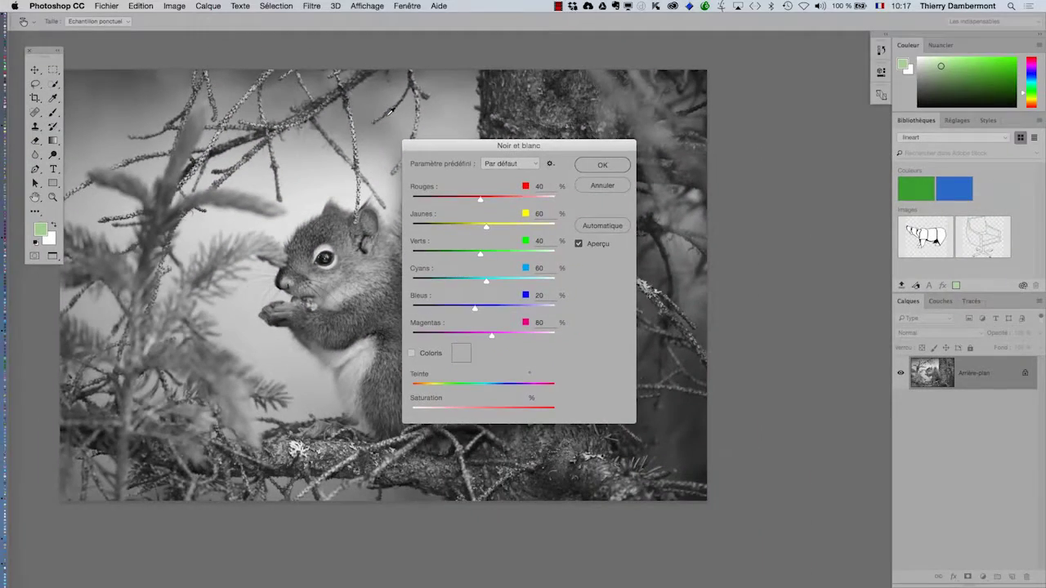
drag(501, 186, 871, 176)
drag(640, 142, 642, 100)
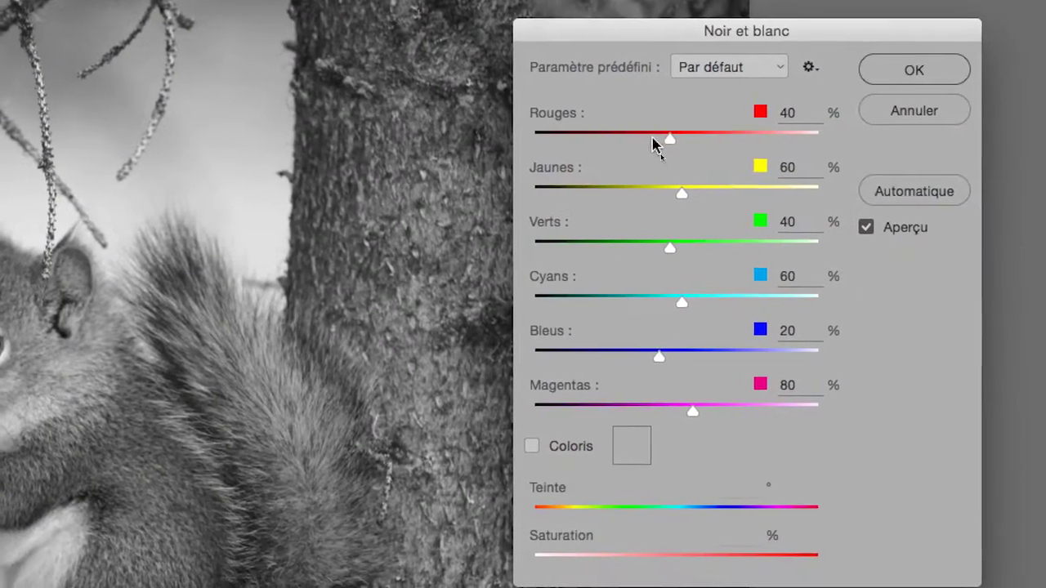
drag(667, 139, 645, 145)
key(alt)
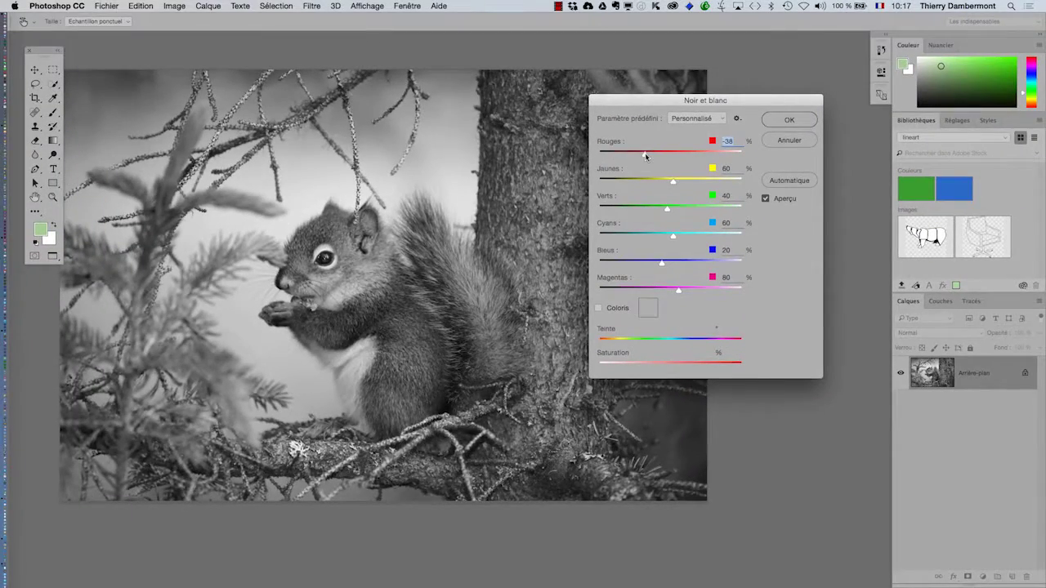
text(87)
drag(670, 153, 671, 291)
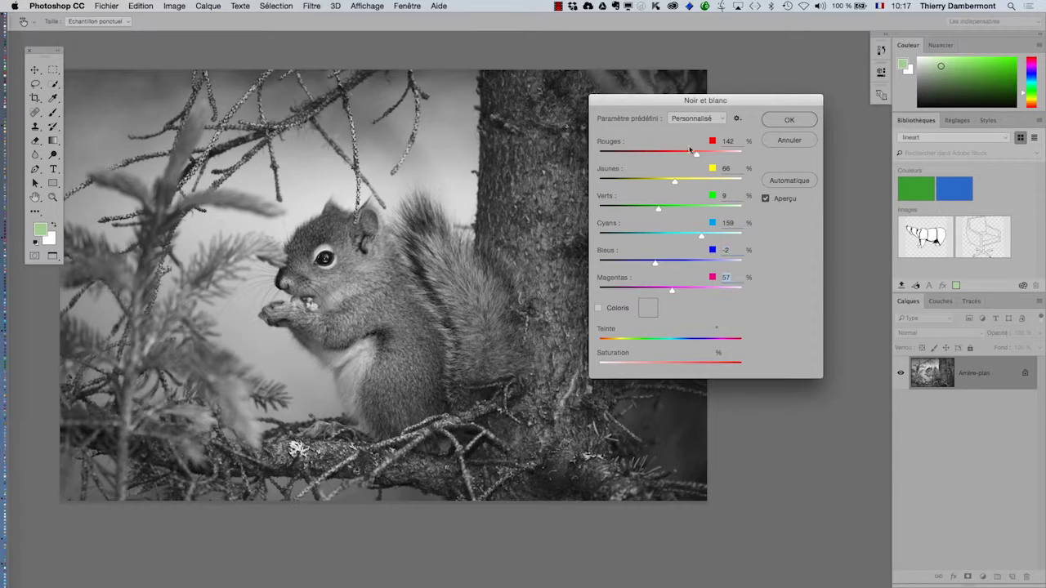
Set the Reds to -27 percent and apply the Black and White adjustment to the squirrel photo
drag(697, 156, 649, 161)
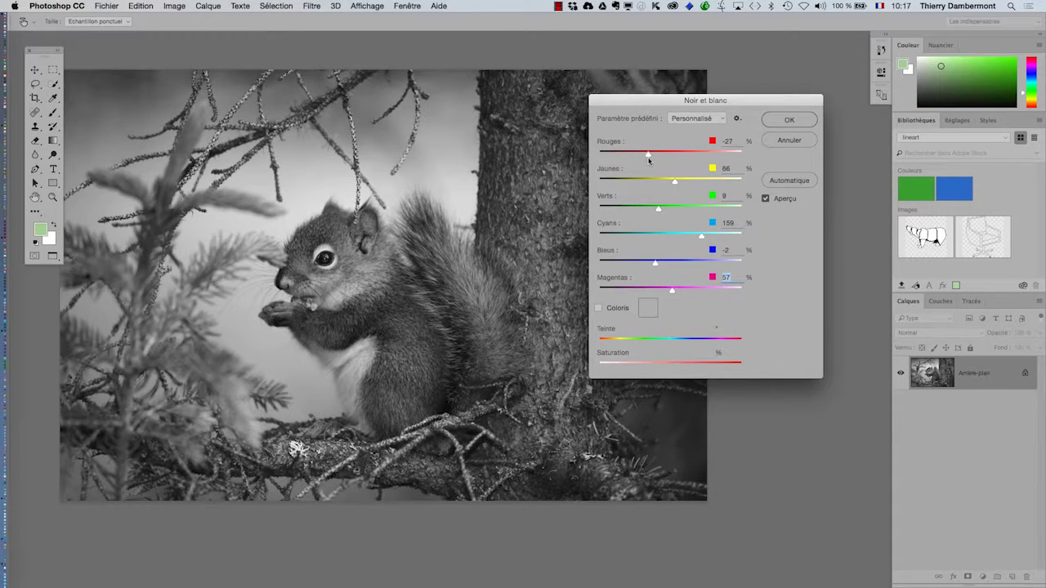
click(649, 160)
drag(633, 101, 706, 67)
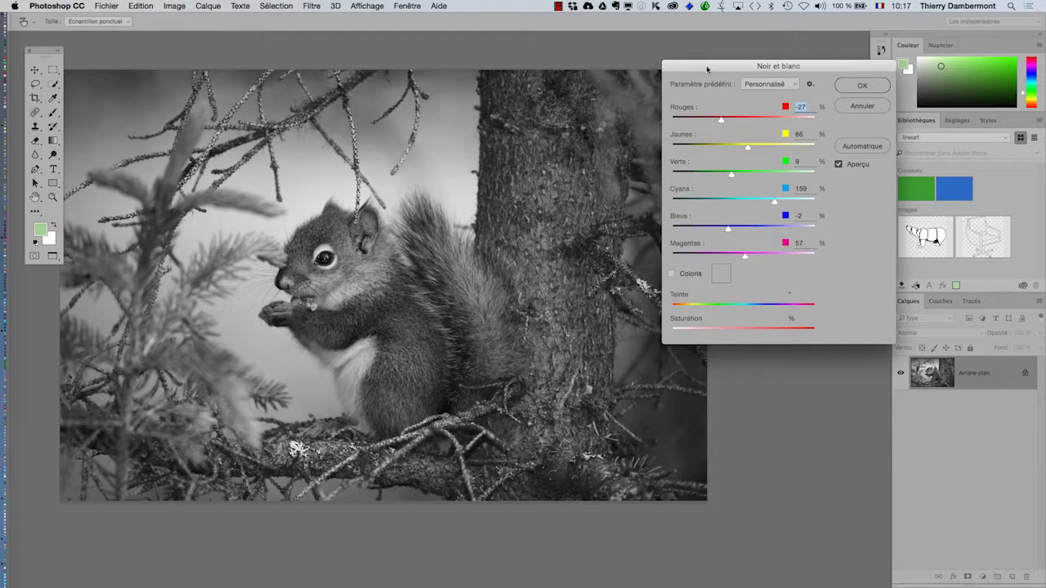
click(854, 88)
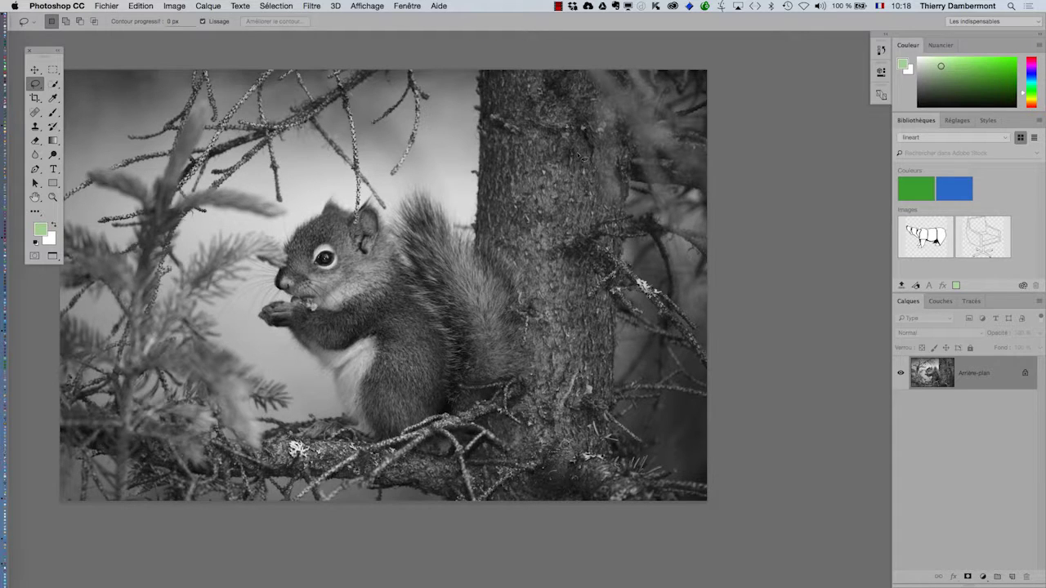
Start a Hue/Saturation adjustment on the black and white squirrel photo and turn on Colorize
click(180, 5)
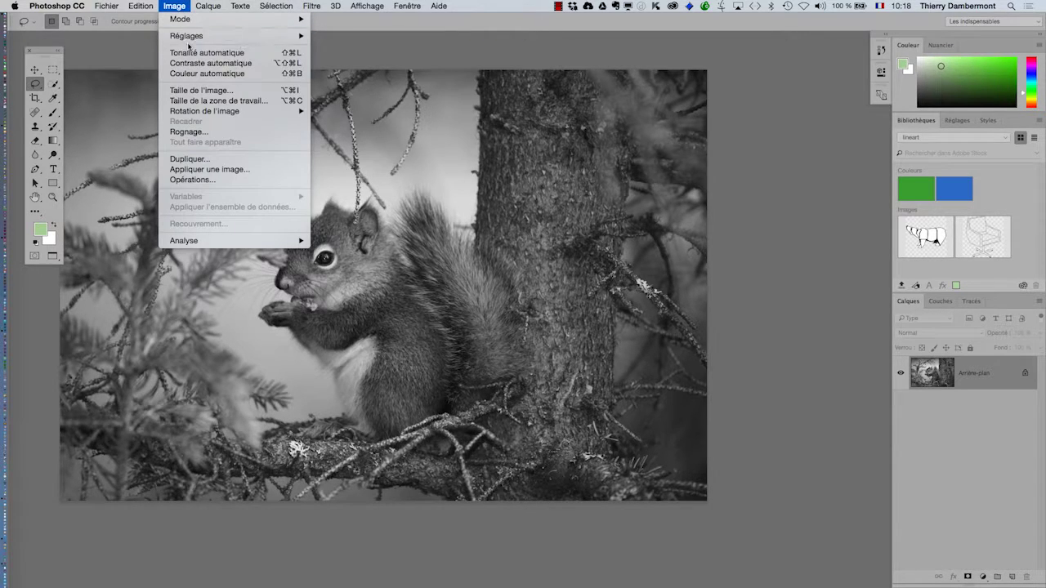
mouse_move(186, 40)
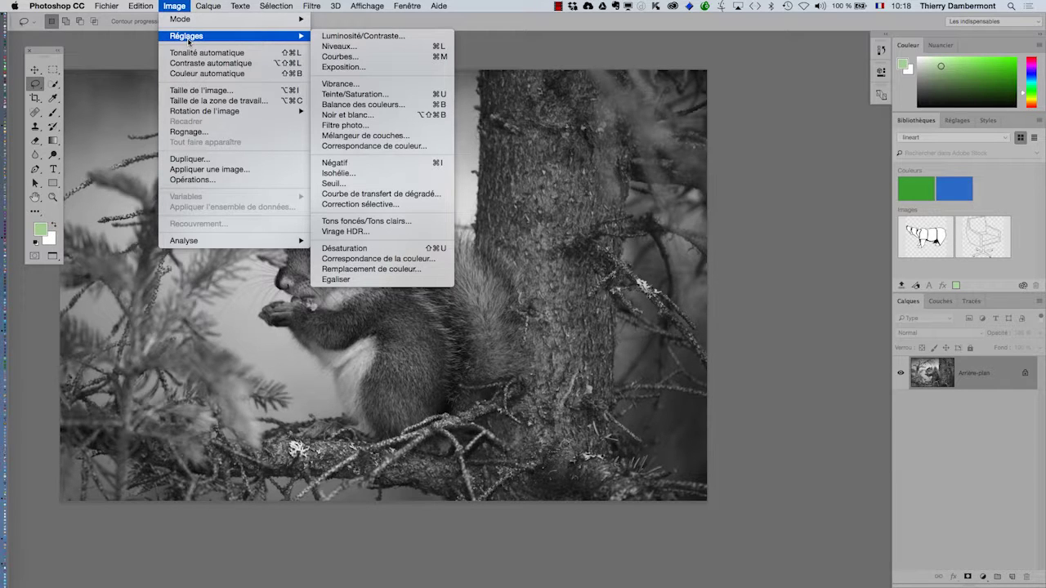
click(384, 95)
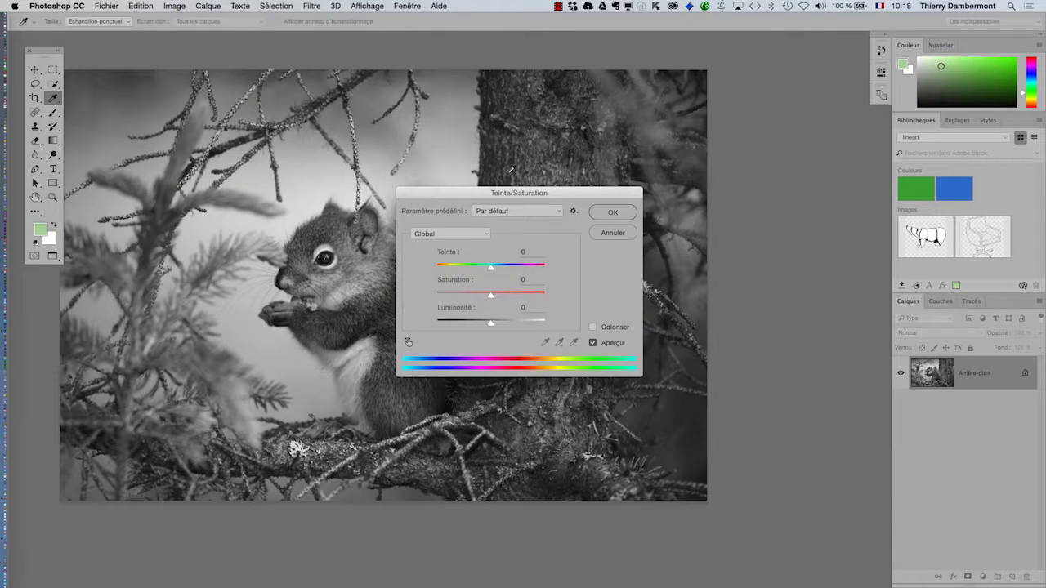
drag(529, 189, 732, 96)
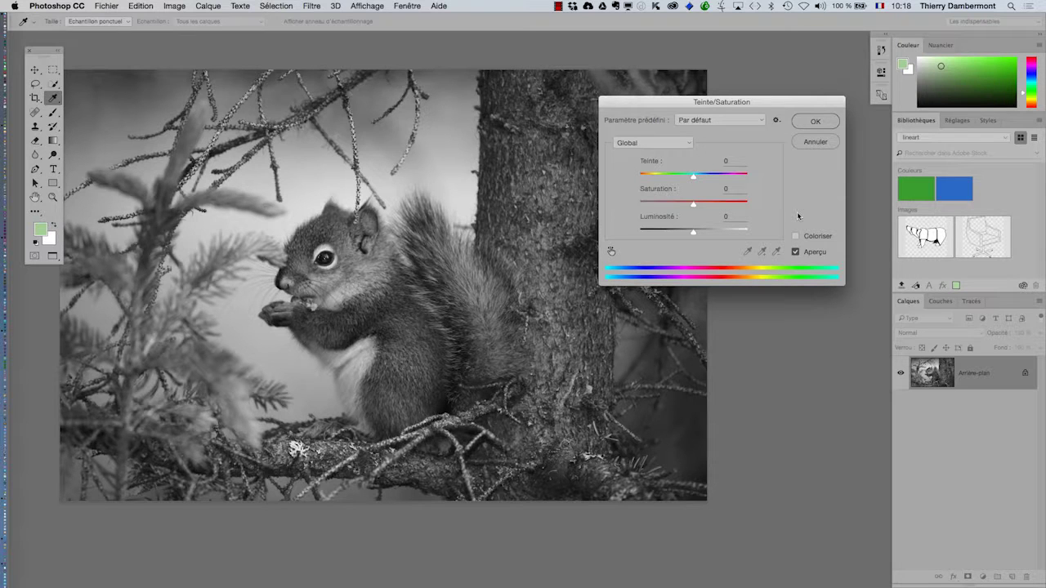
key(alt)
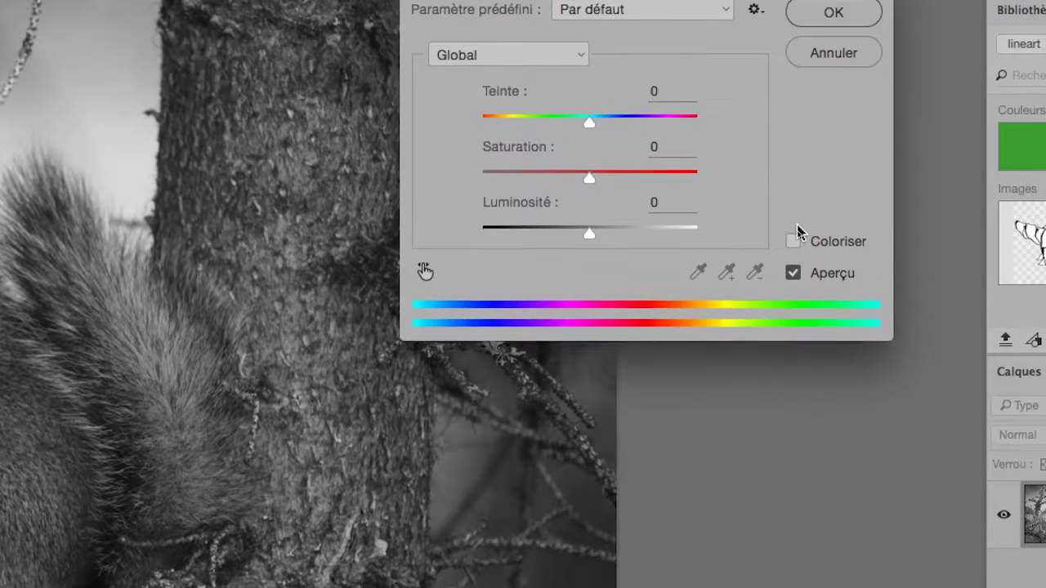
key(alt)
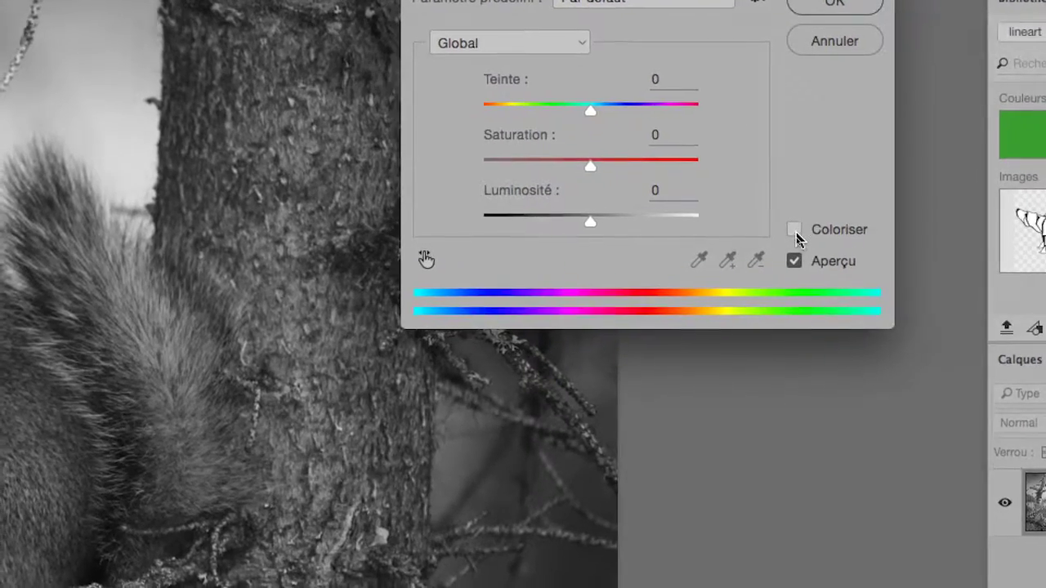
click(795, 233)
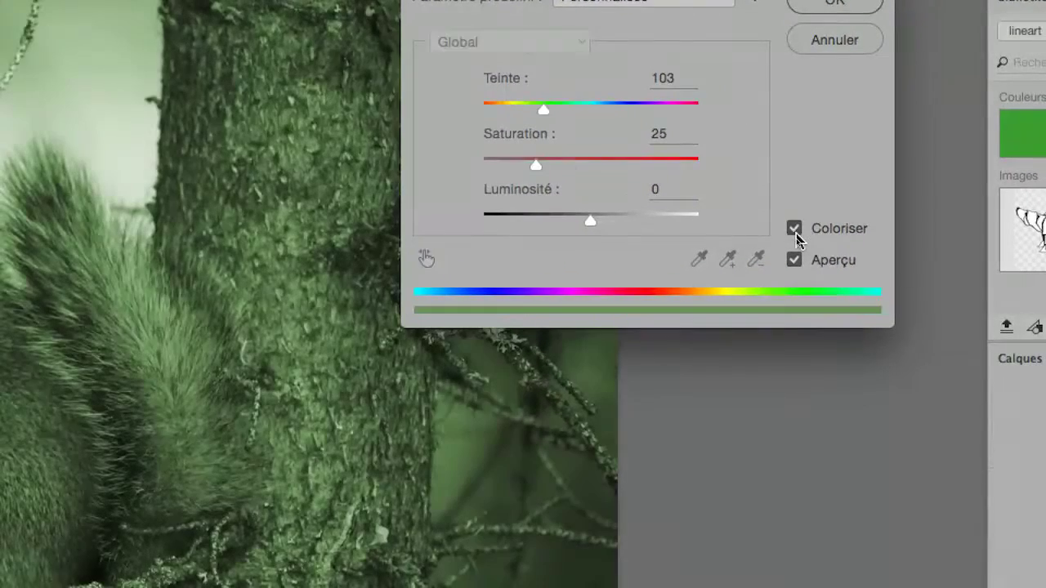
key(alt)
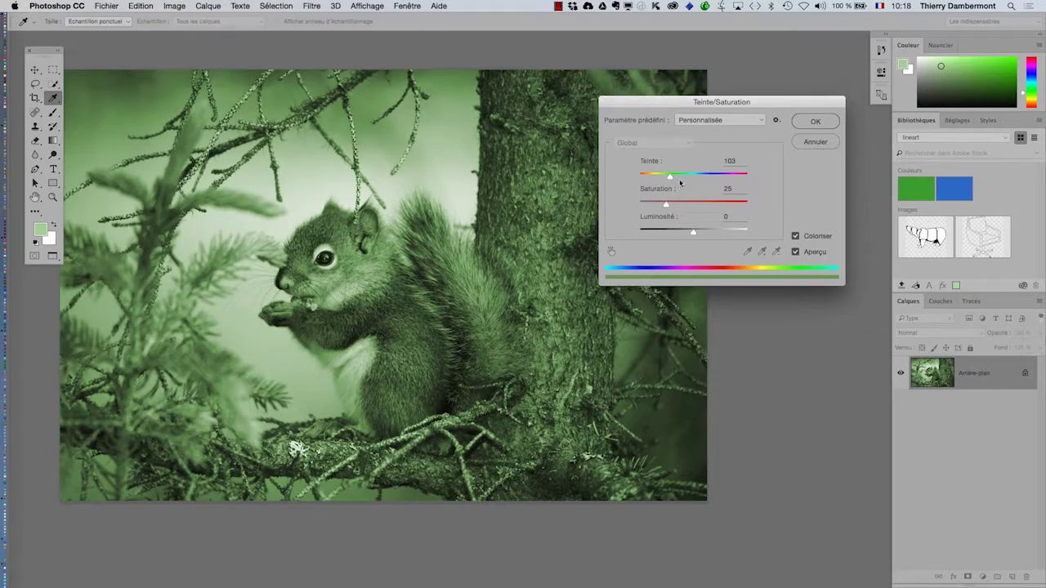
Give the photo a sepia tint with Hue 25, reduce the saturation slightly, and apply the Hue/Saturation adjustment
key(alt)
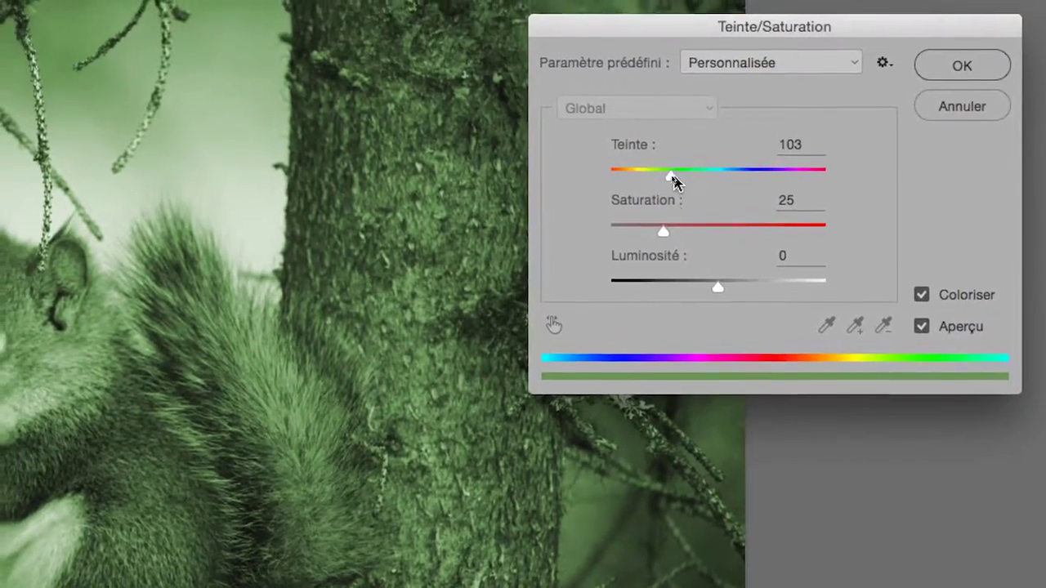
drag(672, 177, 740, 175)
key(alt)
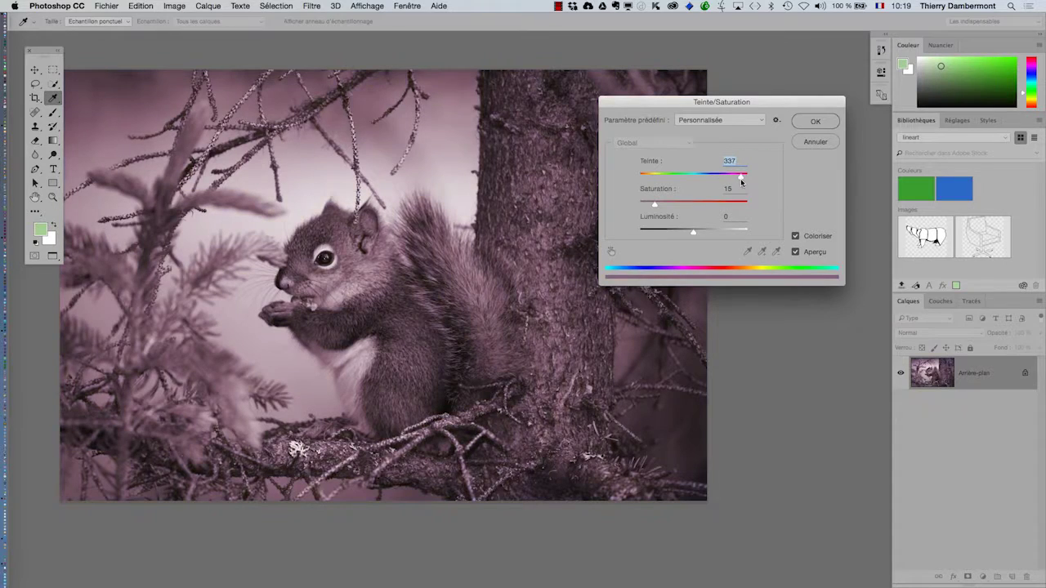
drag(655, 204, 646, 177)
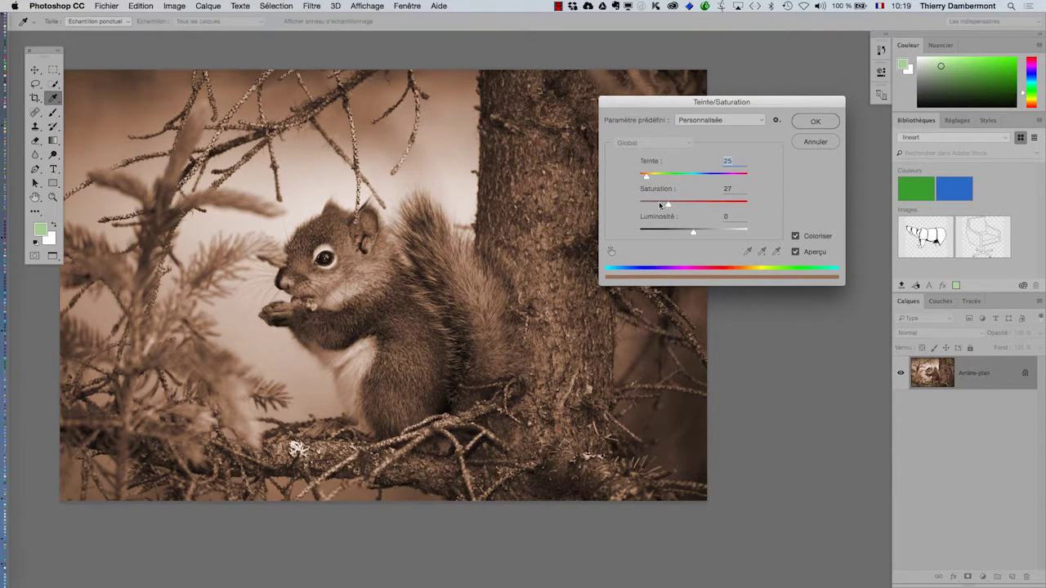
drag(666, 204, 663, 208)
click(824, 120)
key(l)
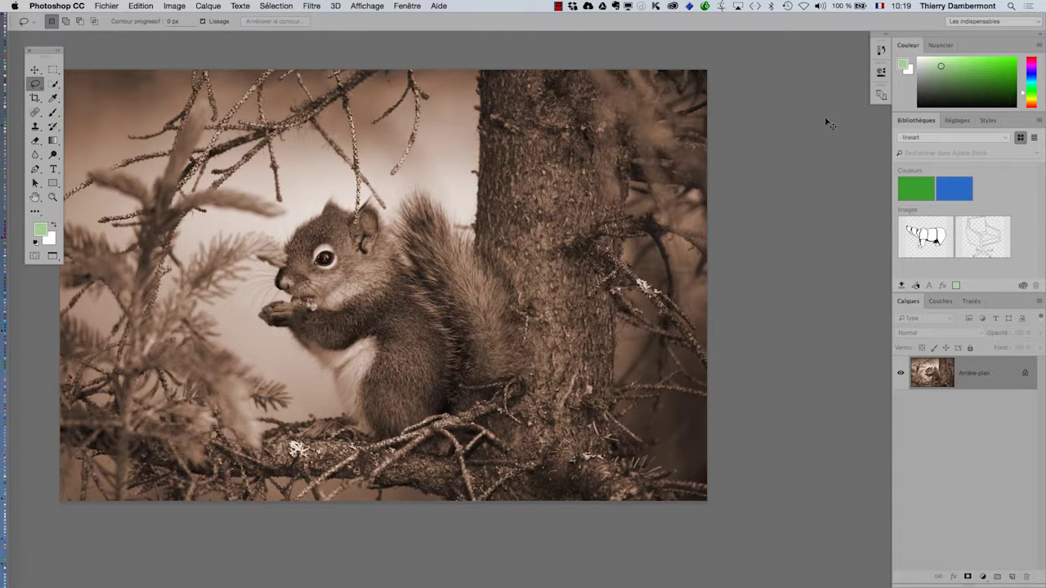
Save the tinted squirrel photo and switch to InDesign
click(118, 5)
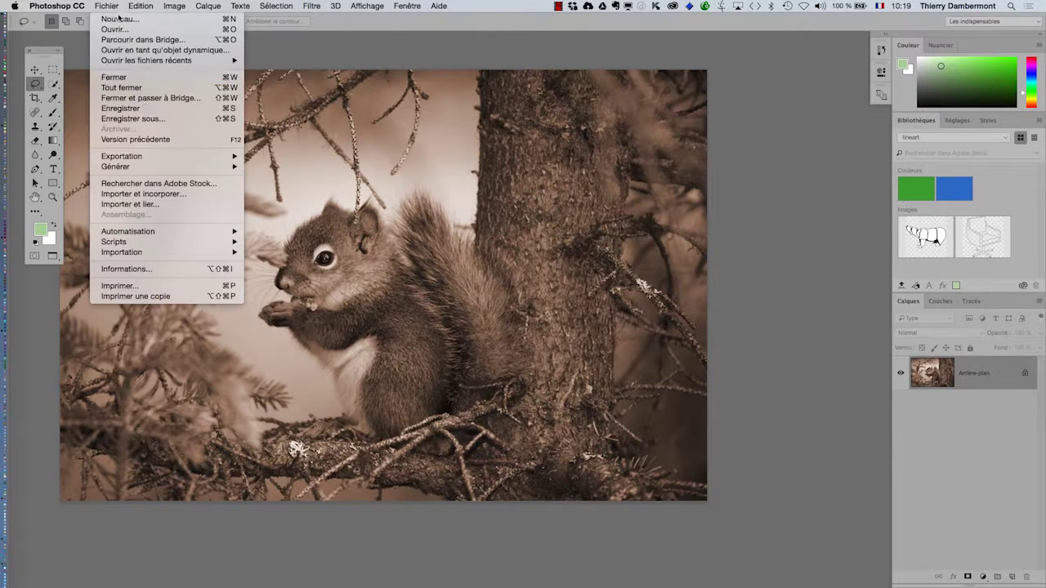
click(144, 109)
key(super+Tab)
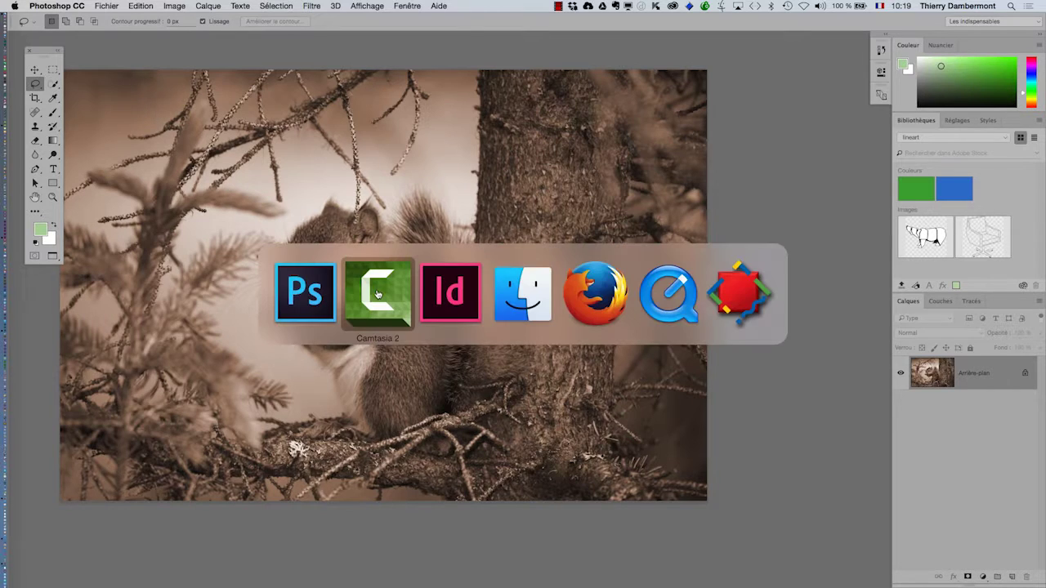
key(super+Tab)
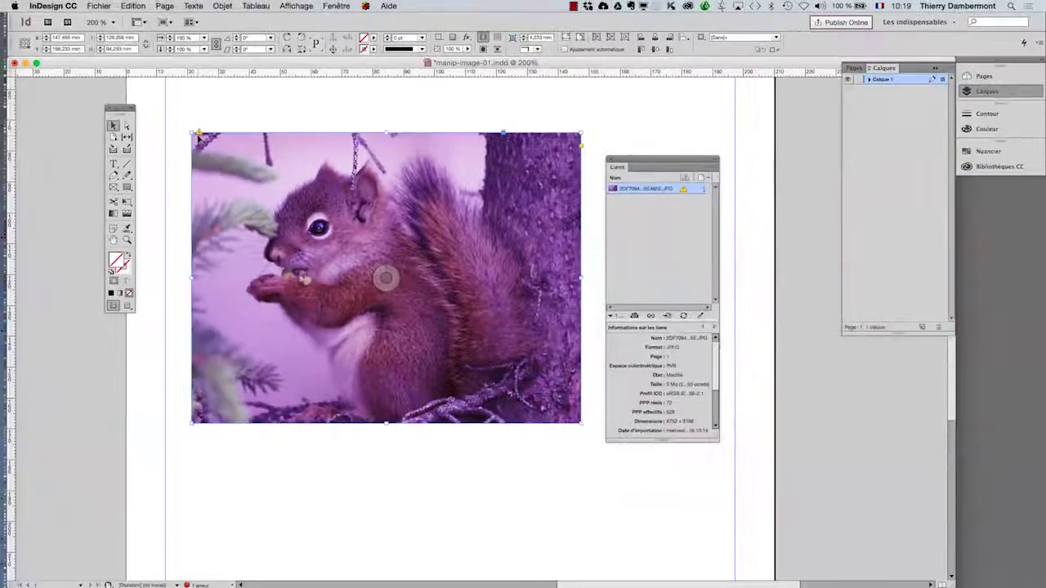
Update the modified link of the squirrel JPG and move the Links panel clear of the image
drag(661, 162, 661, 116)
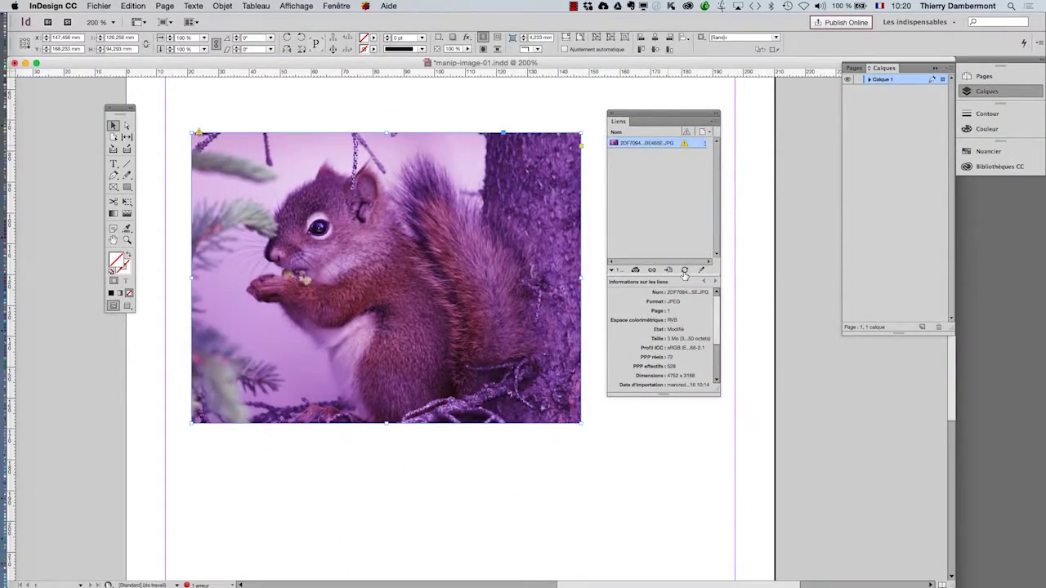
click(684, 270)
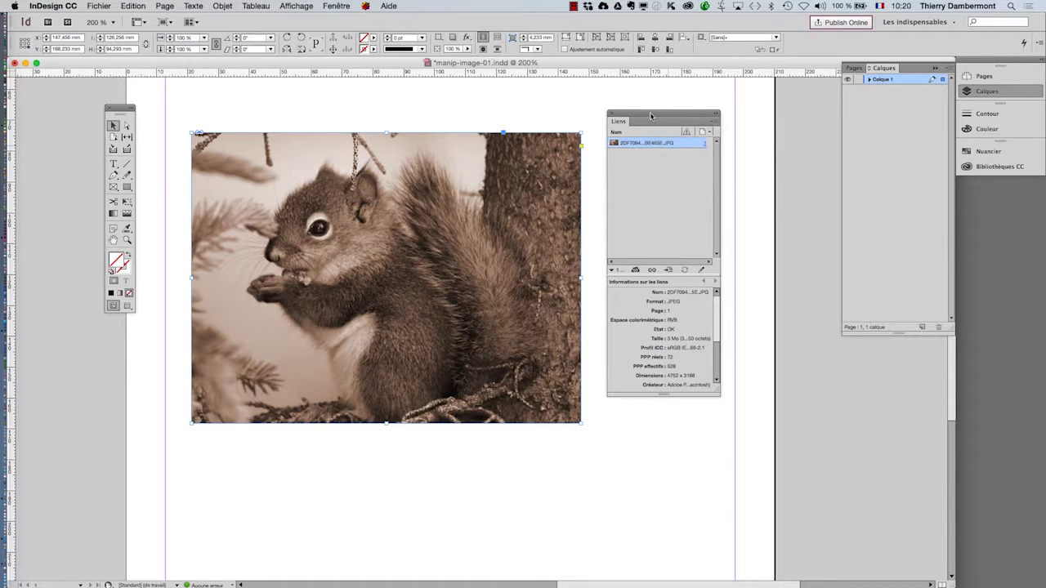
drag(651, 113, 737, 108)
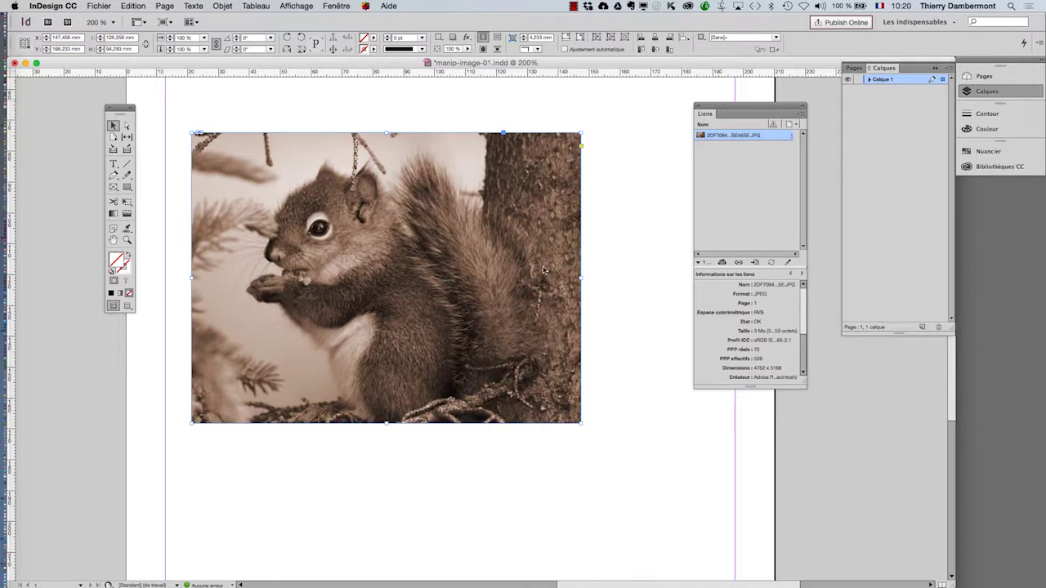
drag(715, 110, 716, 119)
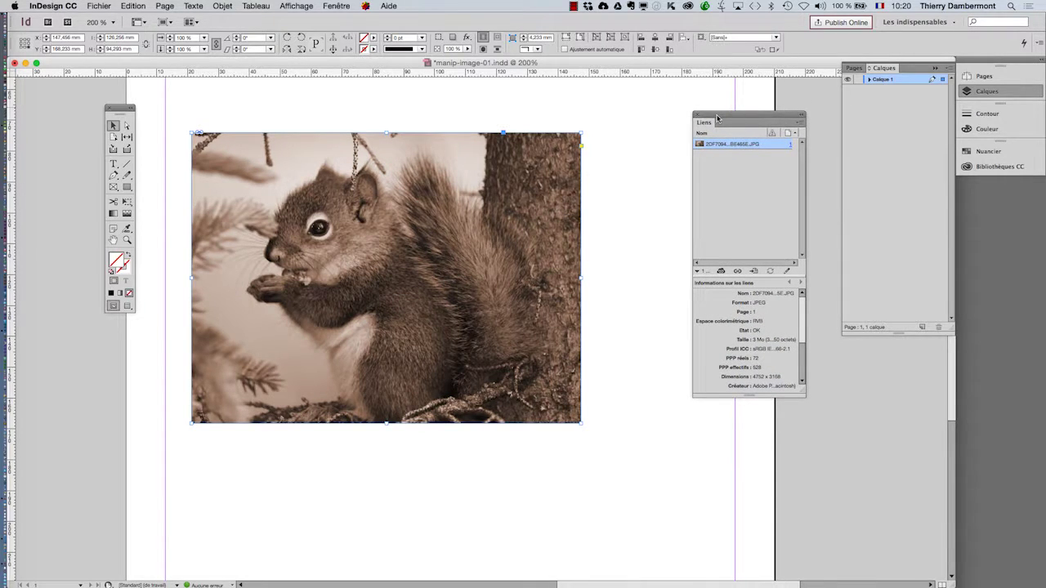